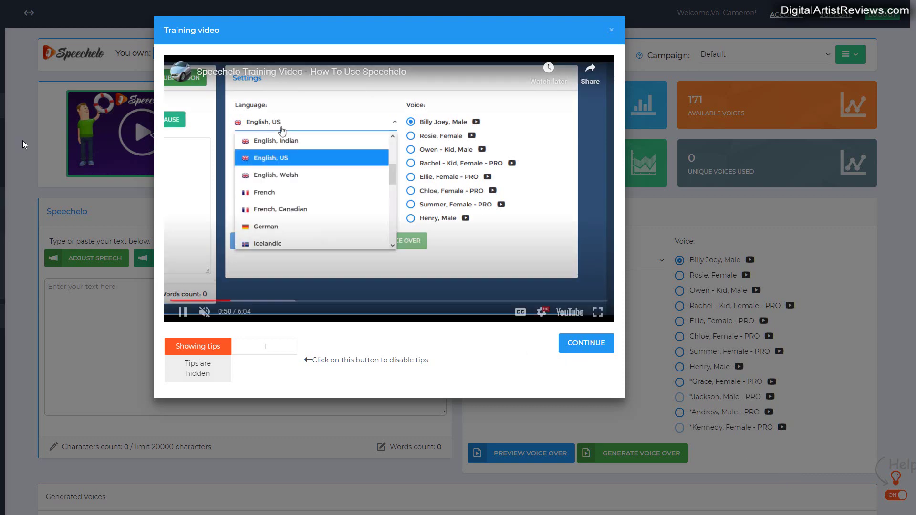
Step: Skip ahead and pause the training video, then close its window to reach the dashboard
click(194, 319)
click(181, 312)
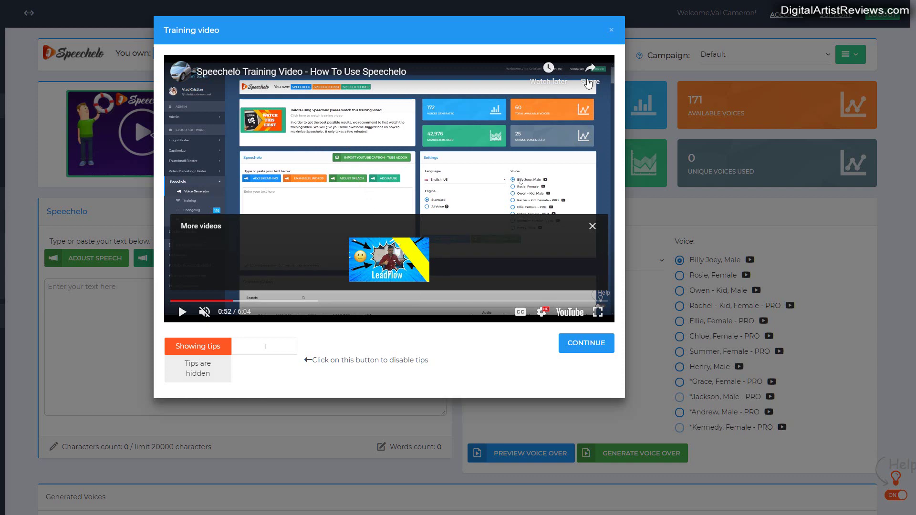
click(610, 31)
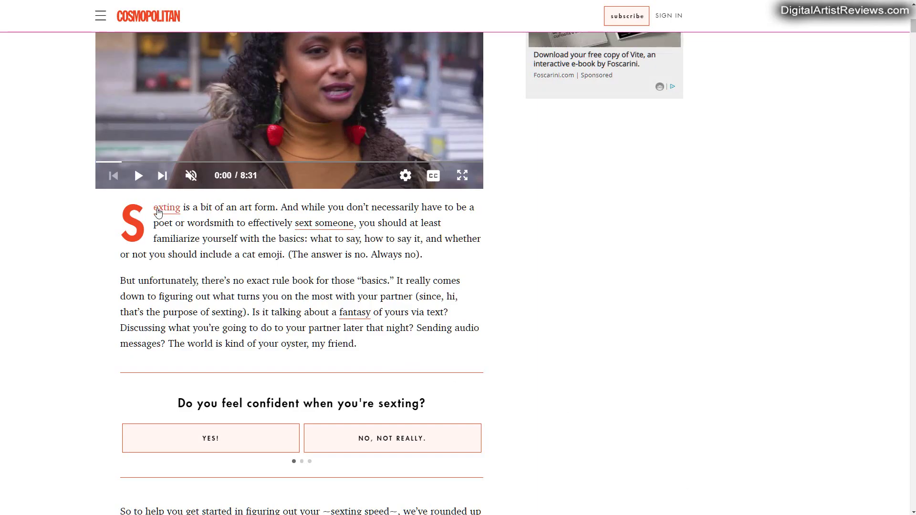
Step: Select the article's first two paragraphs, from the drop-cap S through 'my friend.'
drag(148, 220, 392, 344)
key(ctrl+c)
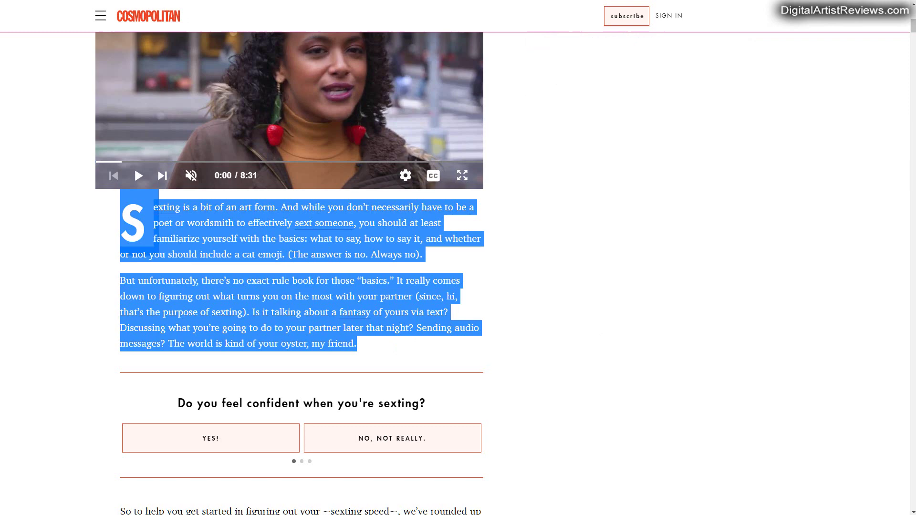
Step: Paste the copied article paragraphs into Speechelo's empty text box
key(ctrl+Tab)
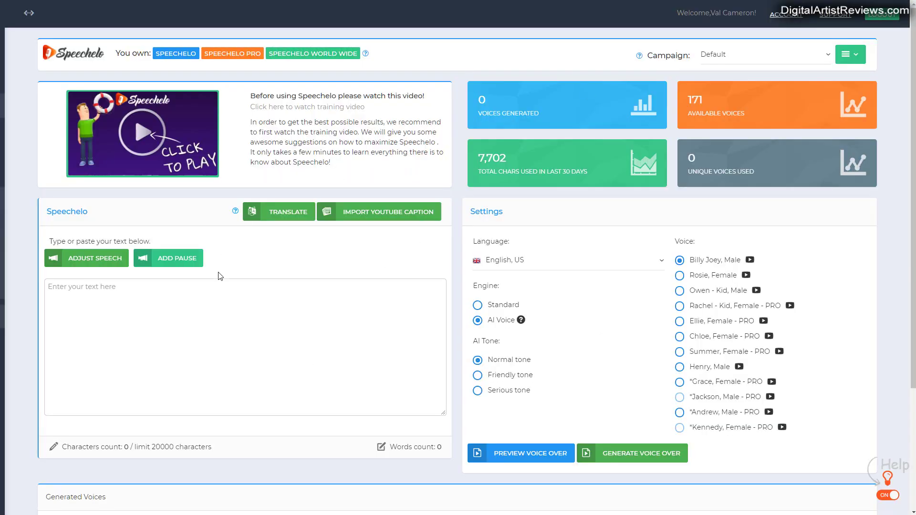
click(142, 308)
key(ctrl+v)
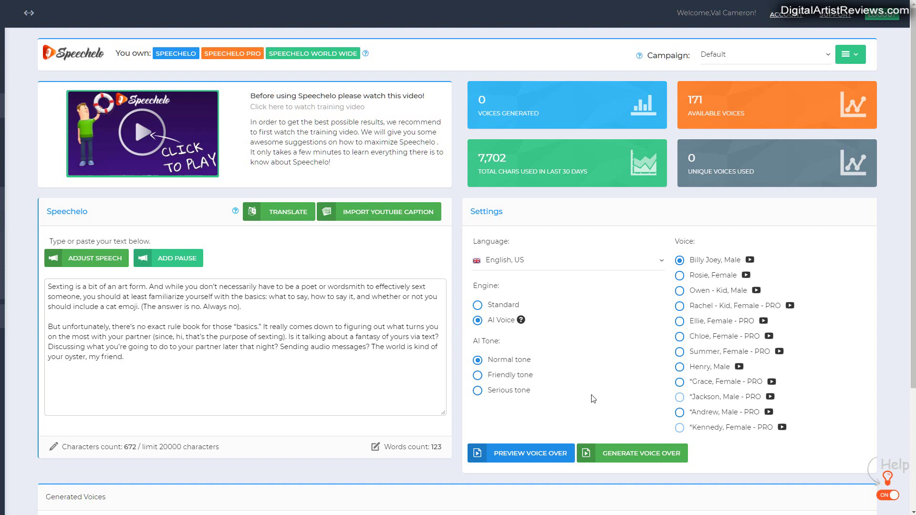
Step: Set the language to English, Australian with the AI Voice engine
click(660, 265)
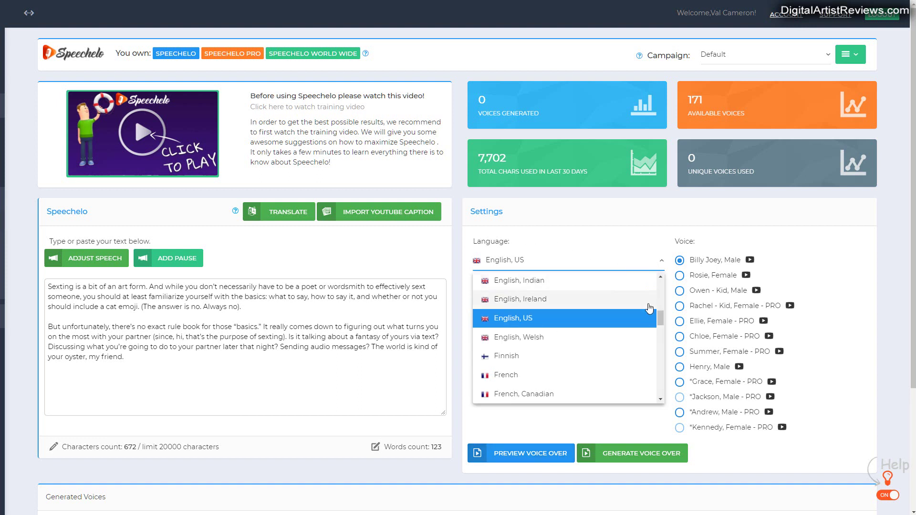
drag(661, 318, 659, 313)
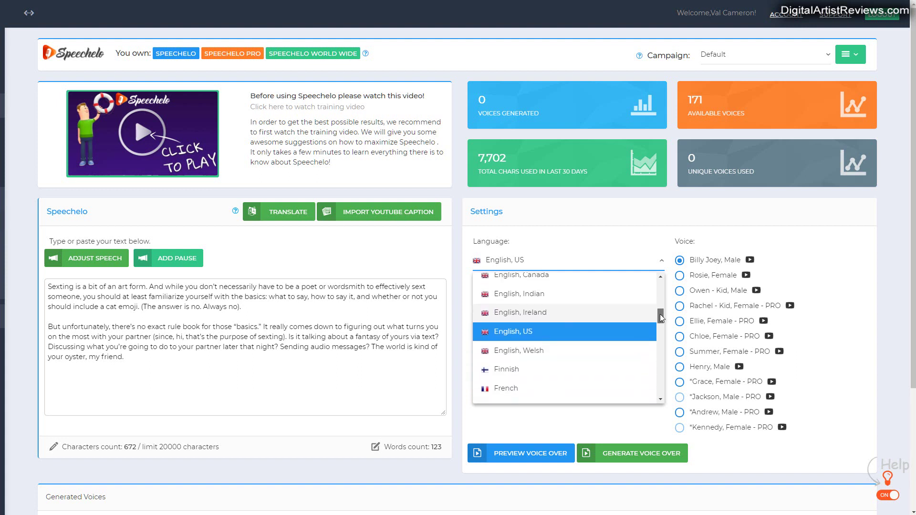
drag(659, 313, 660, 306)
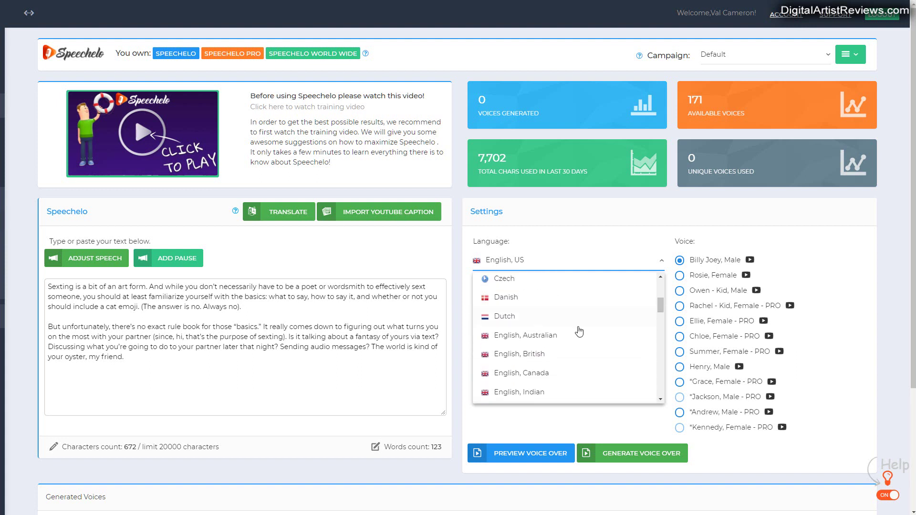
click(534, 335)
click(478, 320)
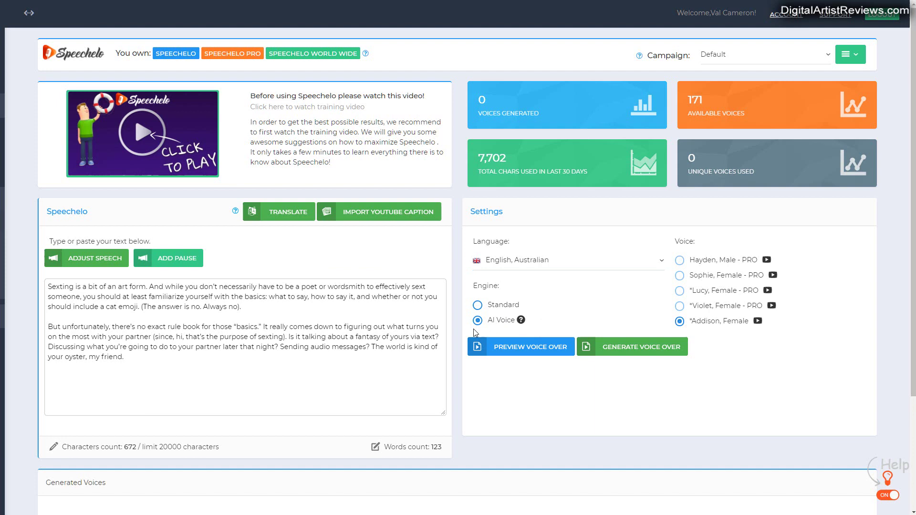
click(515, 348)
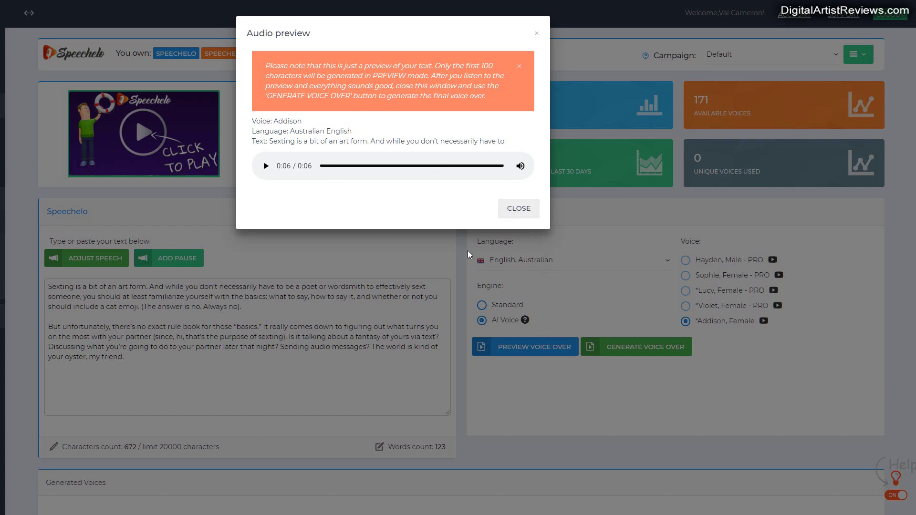
click(518, 209)
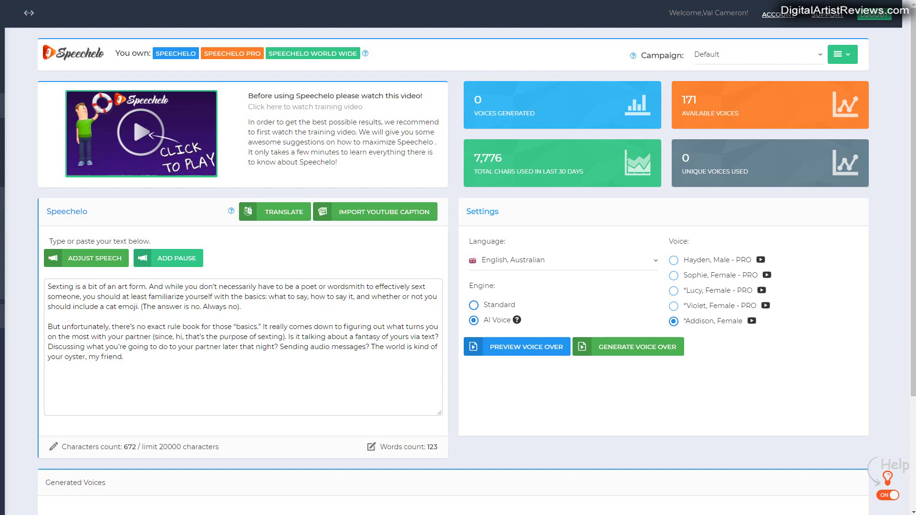
Step: Generate the Addison voiceover as is, without splitting the text, and confirm
click(634, 351)
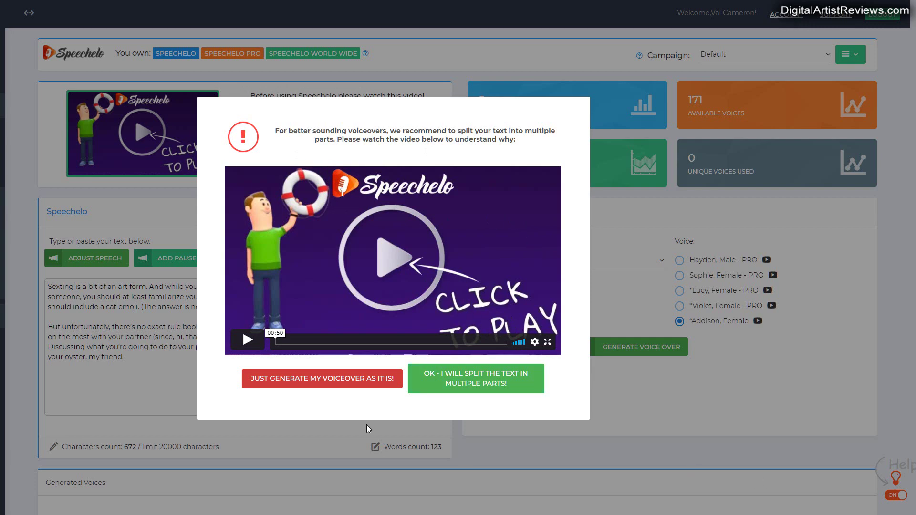
click(302, 378)
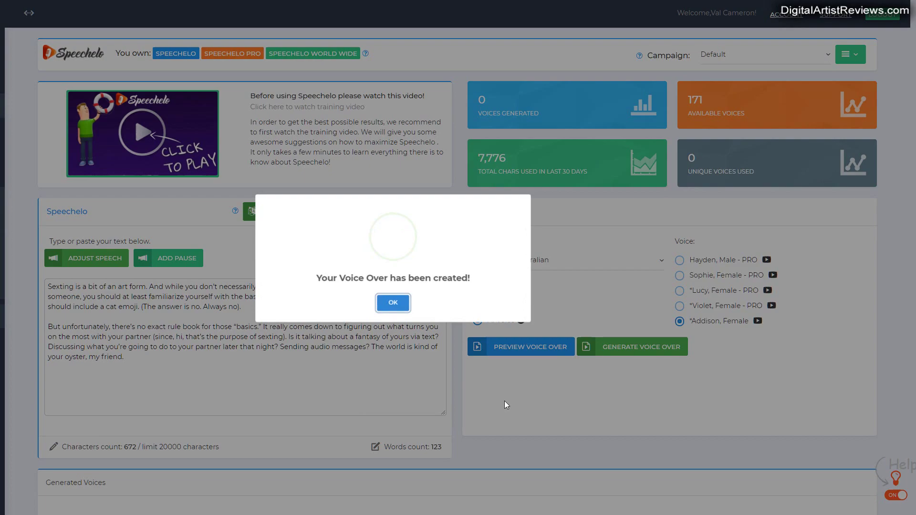
click(393, 302)
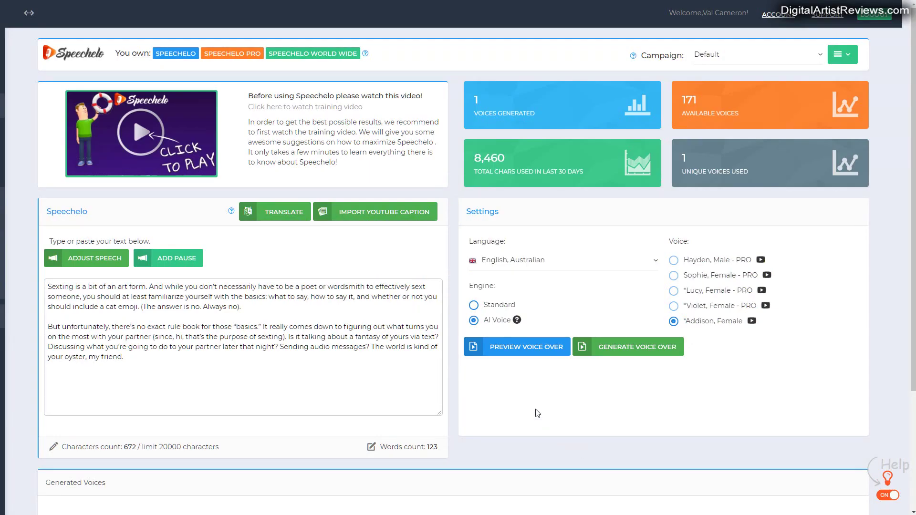
scroll(512, 382, down, 4)
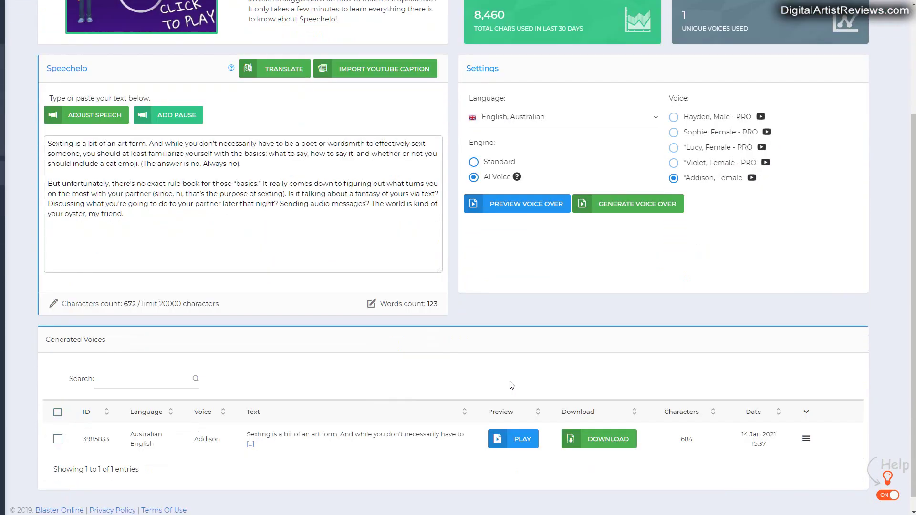
click(520, 440)
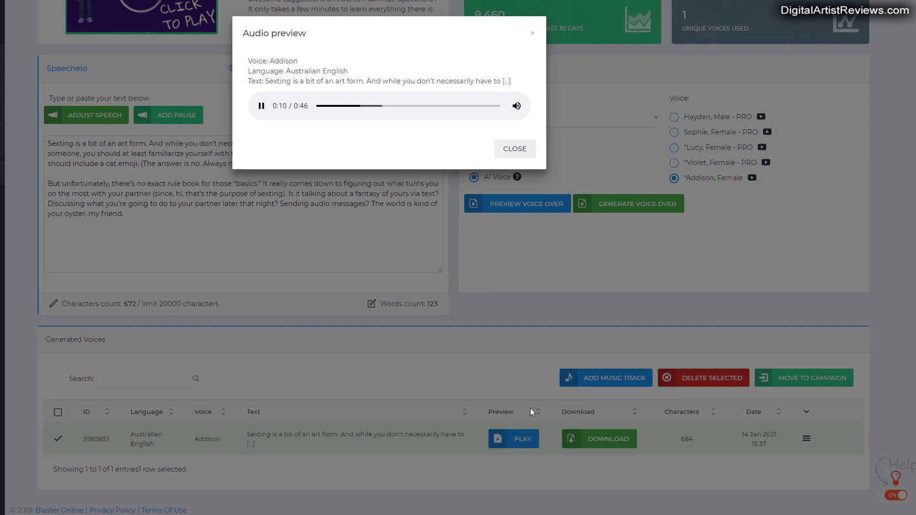
click(514, 149)
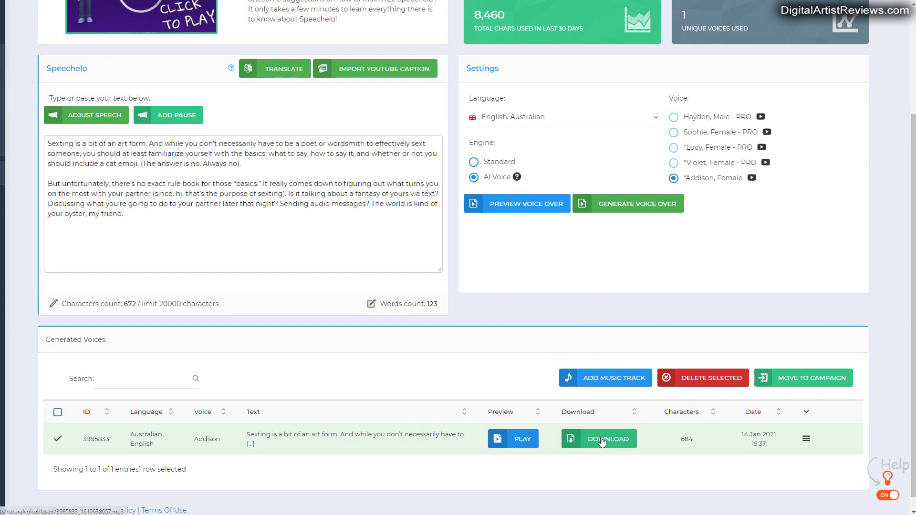
scroll(706, 412, up, 1)
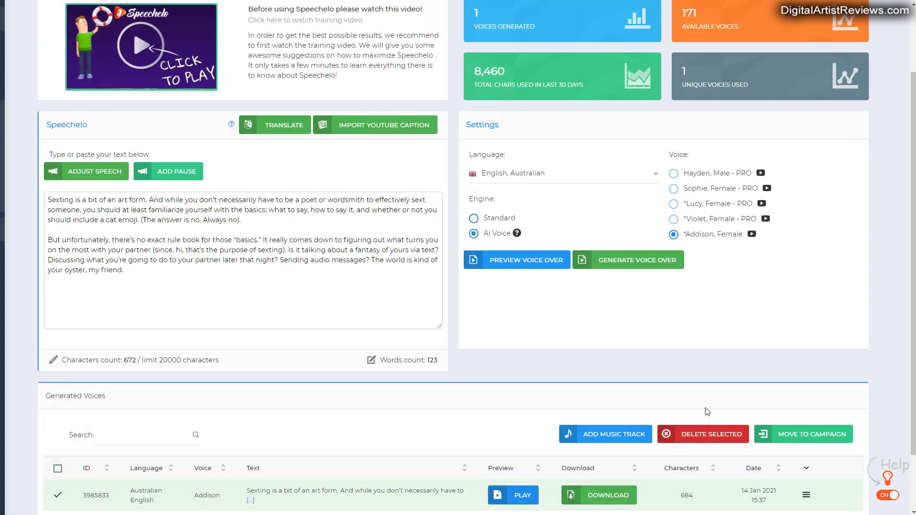
scroll(706, 412, up, 2)
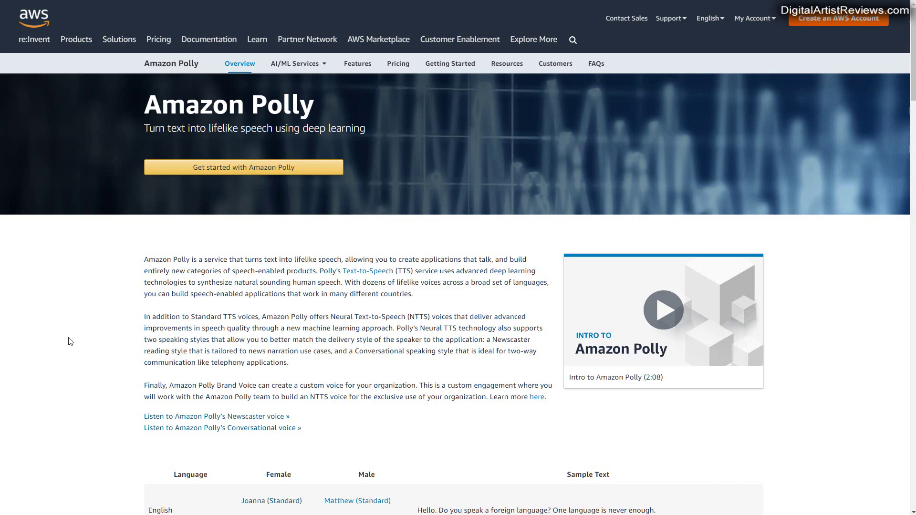
scroll(111, 364, down, 3)
scroll(110, 365, down, 2)
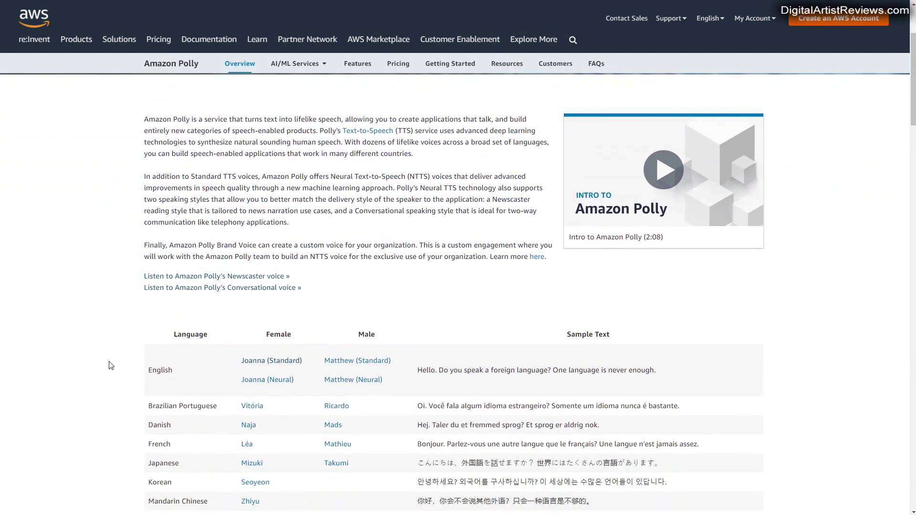
scroll(110, 365, down, 2)
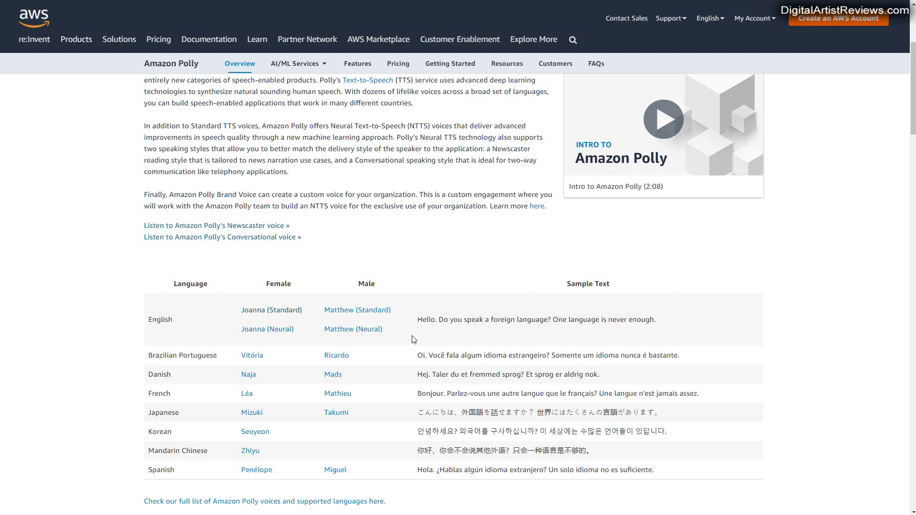
Step: Select the English sample sentence in the Amazon Polly voices table
drag(418, 319, 669, 324)
key(ctrl+c)
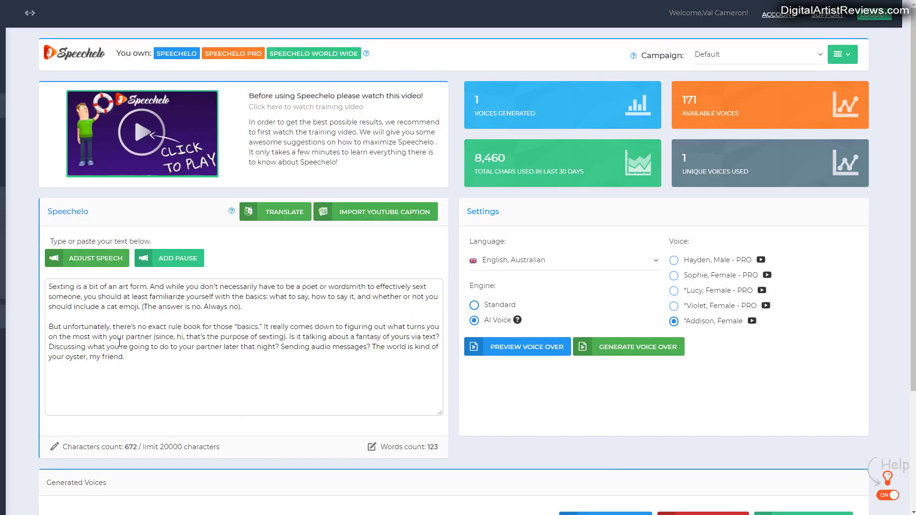
Step: Replace the article text with the Amazon Polly sample sentence and preview it
drag(125, 356, 50, 336)
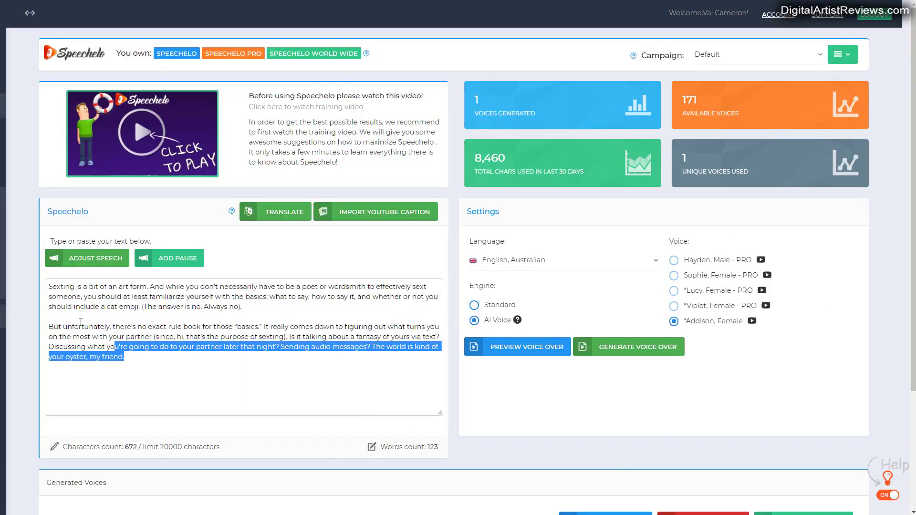
click(144, 387)
drag(125, 356, 40, 286)
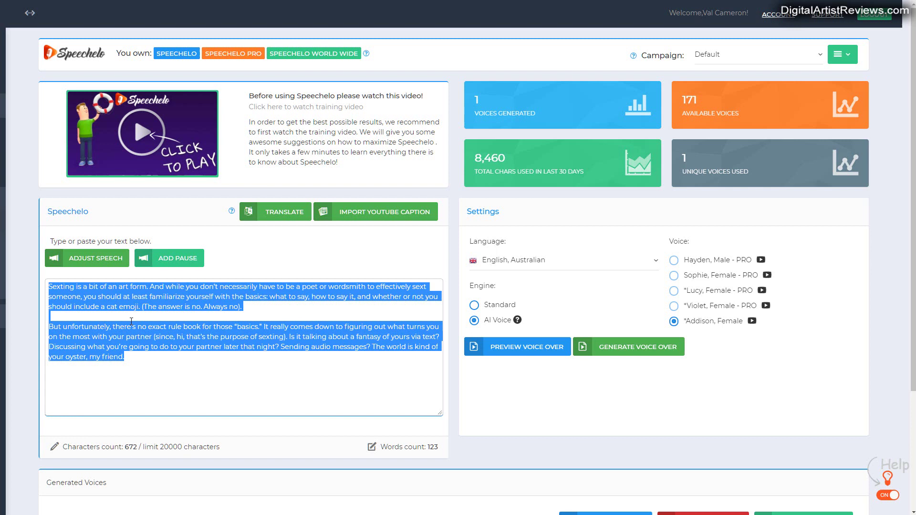
key(ctrl+v)
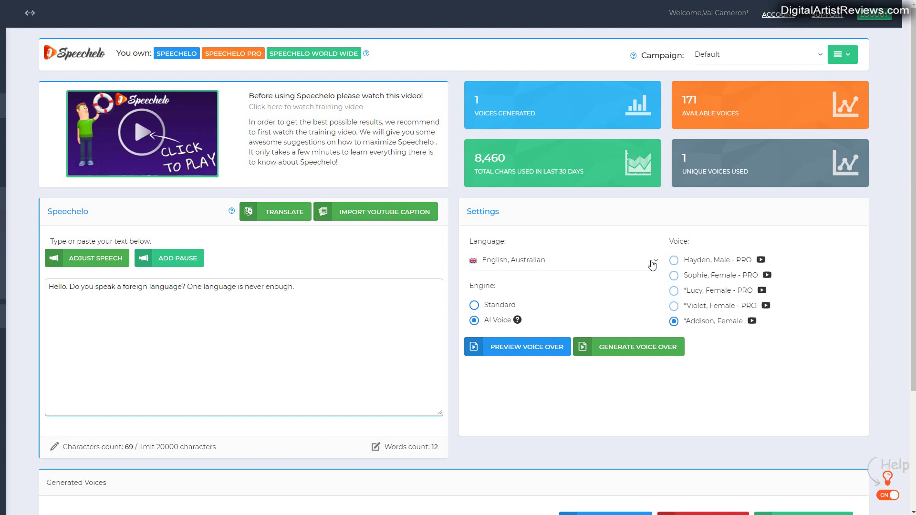
click(516, 350)
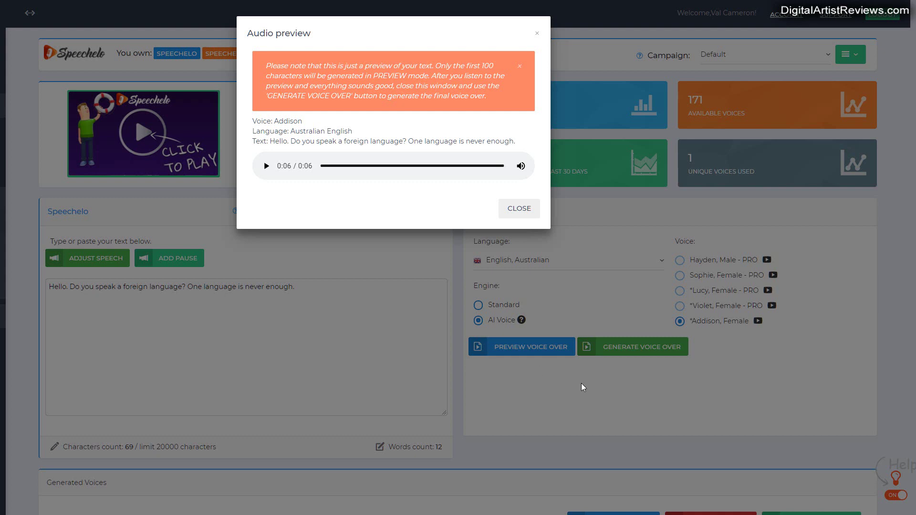
Step: Generate the 'Hello' sample sentence voiceover in Addison's voice and play it back
click(519, 208)
click(609, 348)
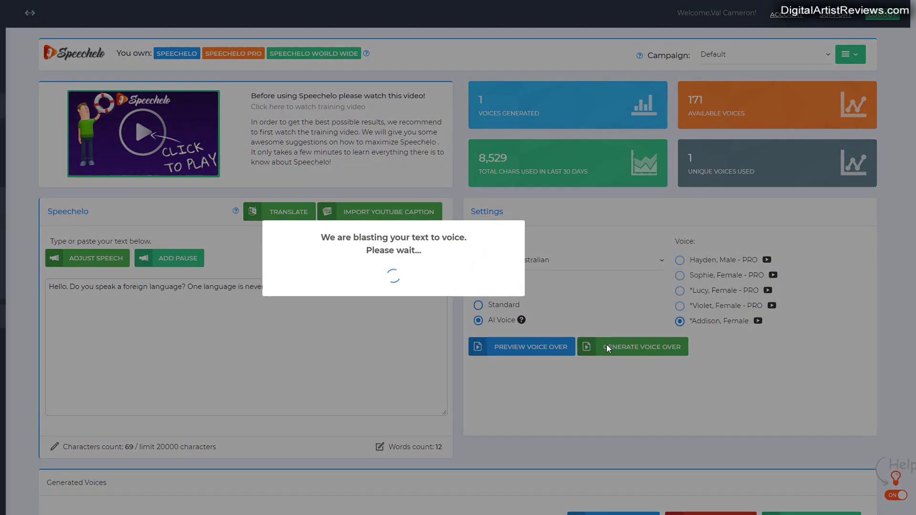
key(Return)
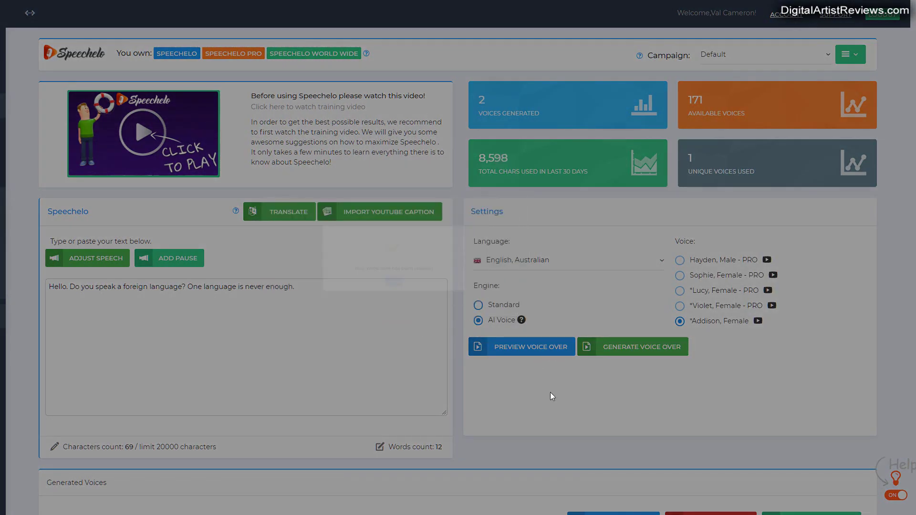
scroll(550, 392, down, 2)
scroll(538, 385, down, 2)
click(522, 392)
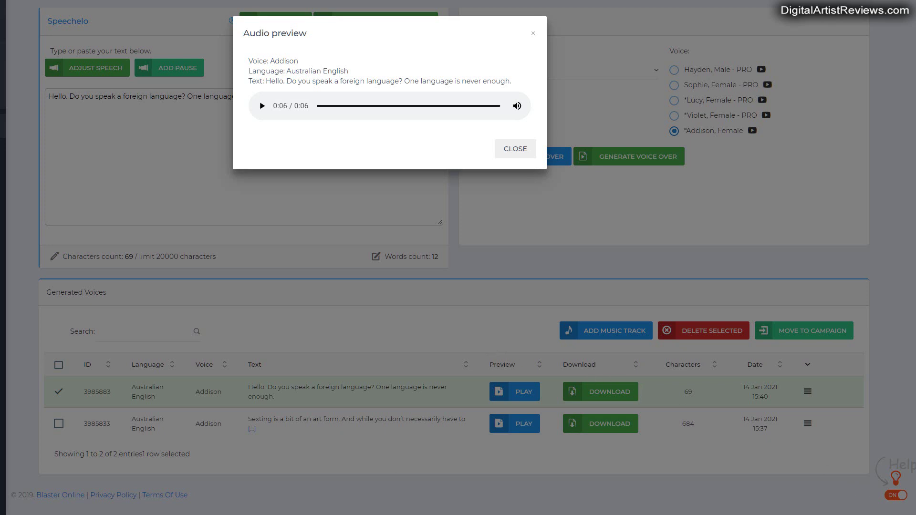
click(514, 149)
scroll(666, 308, up, 3)
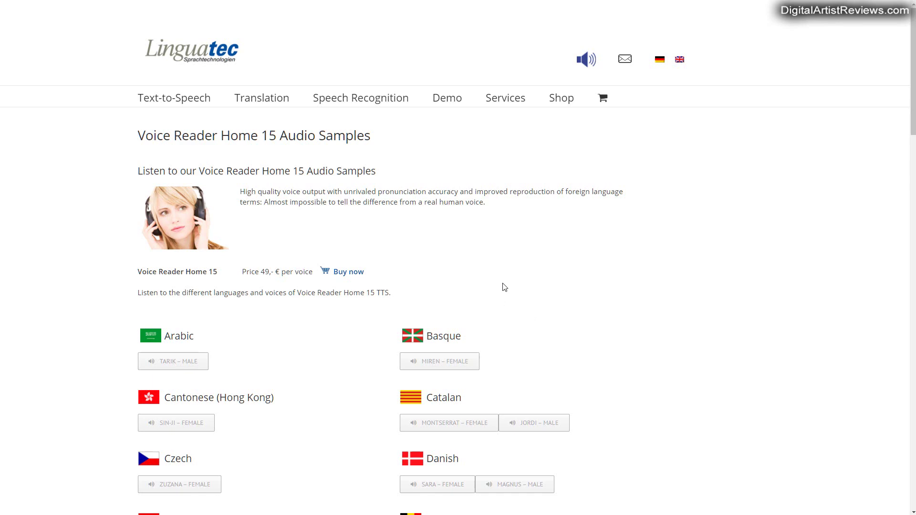
scroll(308, 265, down, 3)
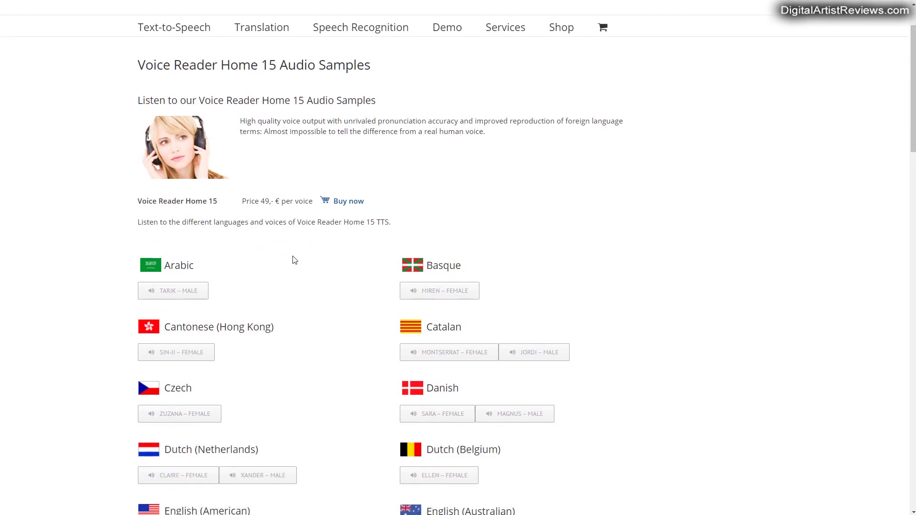
scroll(293, 315, down, 4)
scroll(315, 344, down, 2)
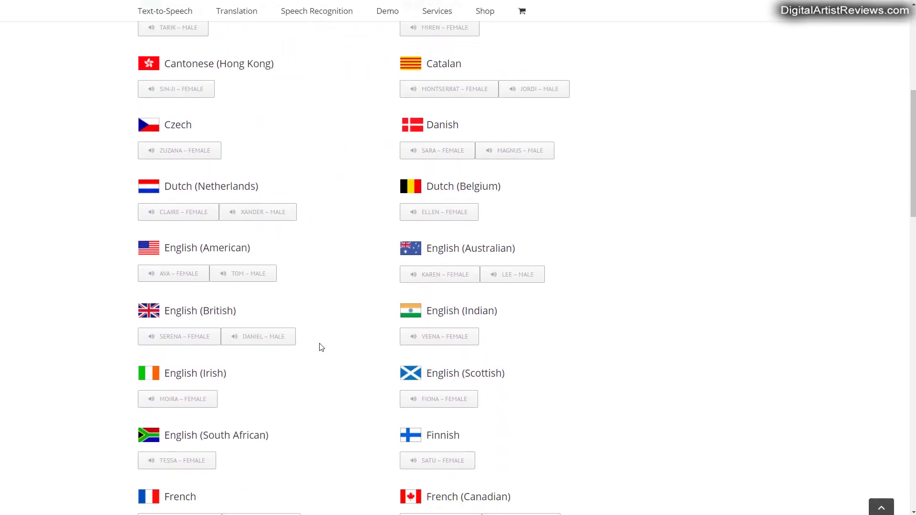
Step: Play the Australian English Karen sample from the start and select its whole paragraph
click(434, 277)
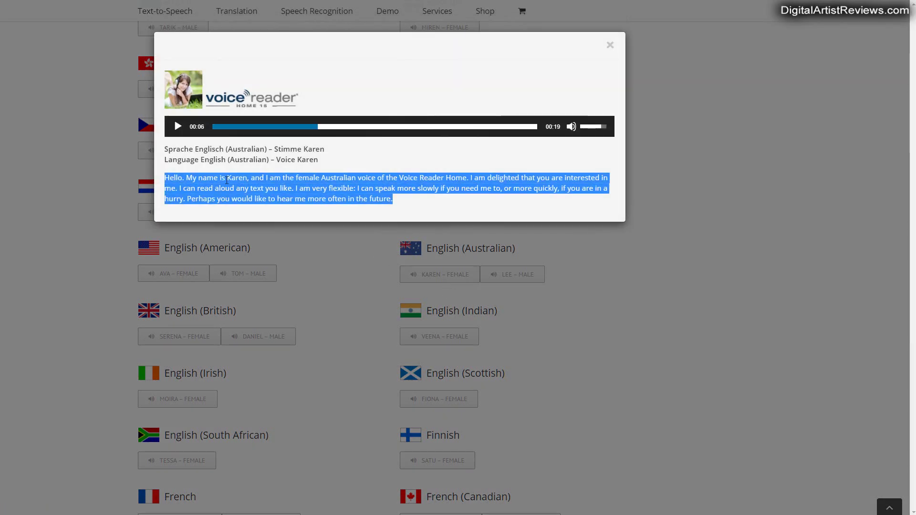
click(176, 141)
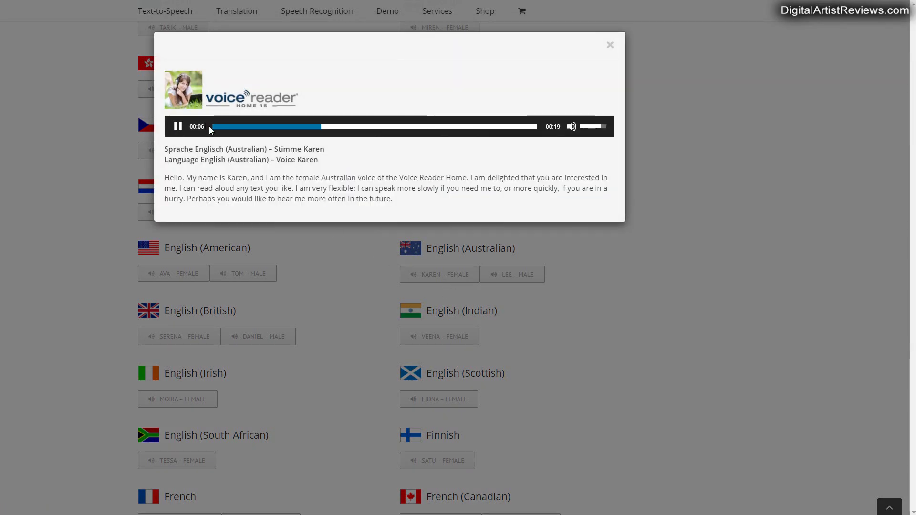
click(177, 128)
click(214, 127)
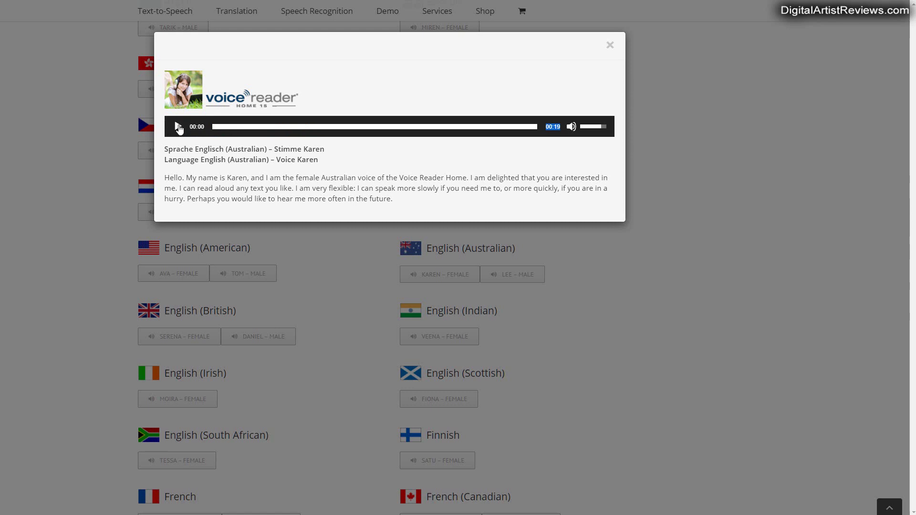
click(176, 128)
drag(166, 177, 444, 207)
key(ctrl+c)
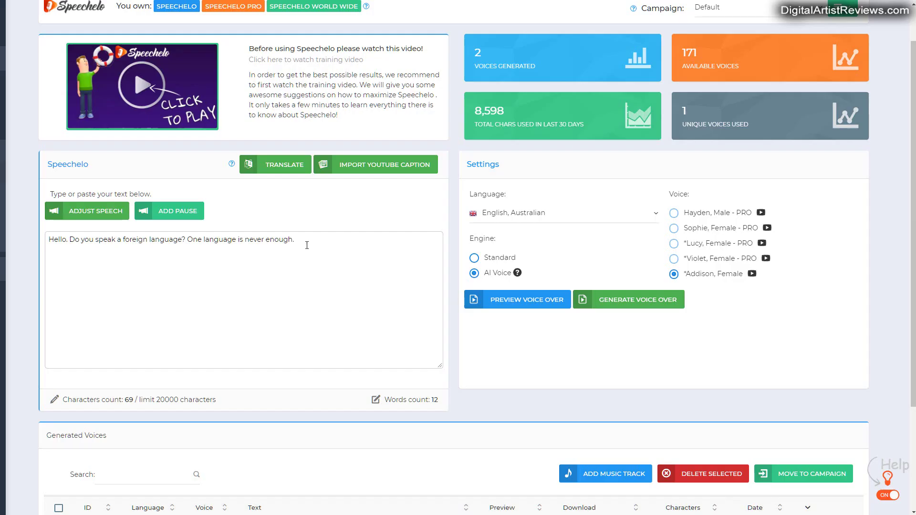
Step: Replace the text with the Karen paragraph and generate an Addison voiceover of it
drag(306, 240, 39, 247)
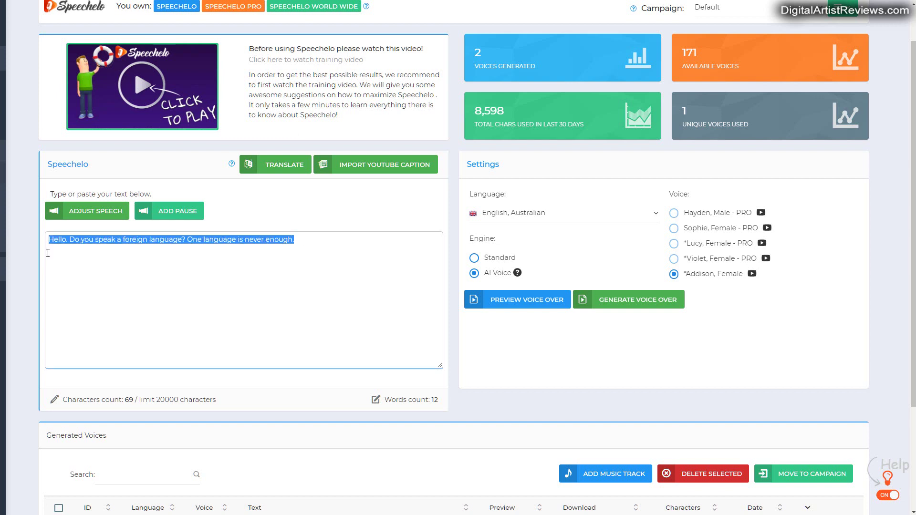
key(ctrl+v)
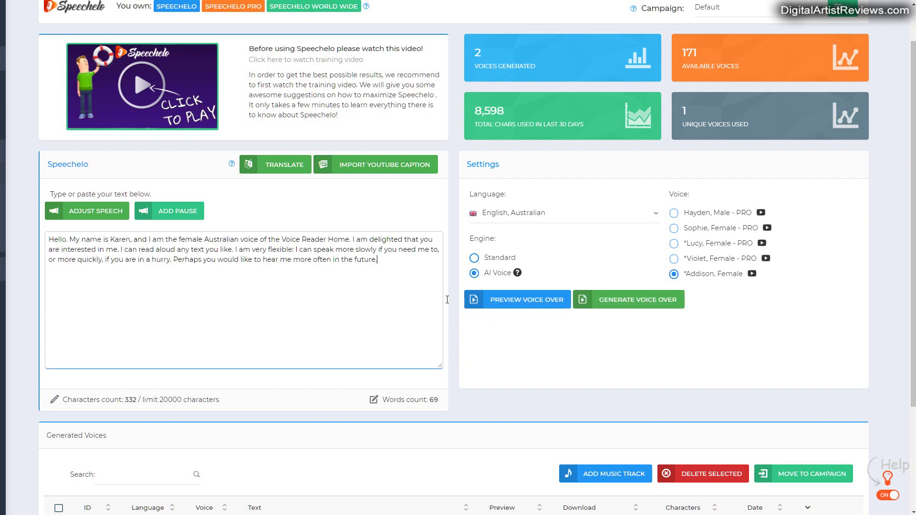
click(515, 300)
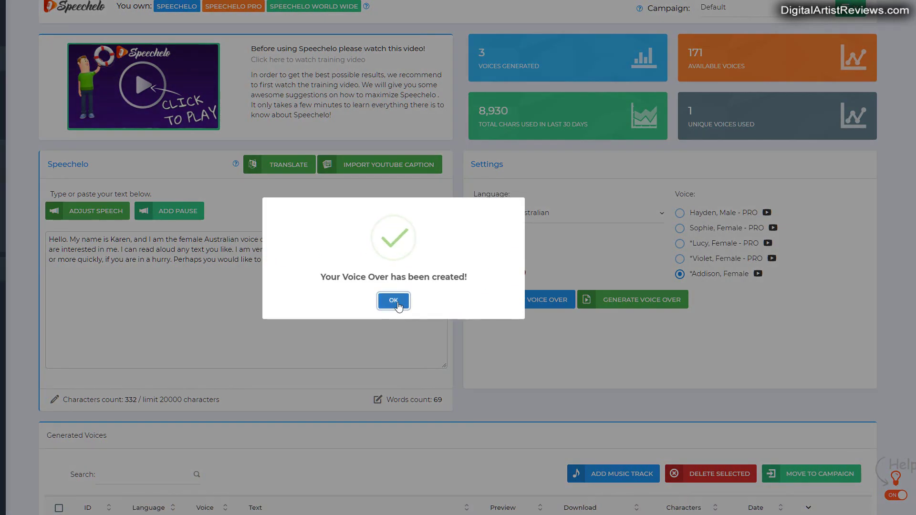
click(393, 301)
scroll(486, 333, down, 3)
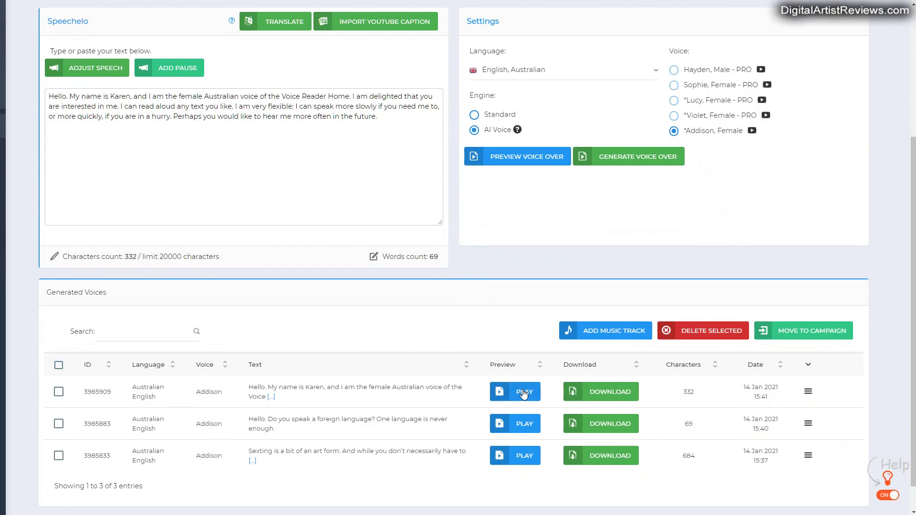
scroll(524, 394, down, 1)
click(525, 362)
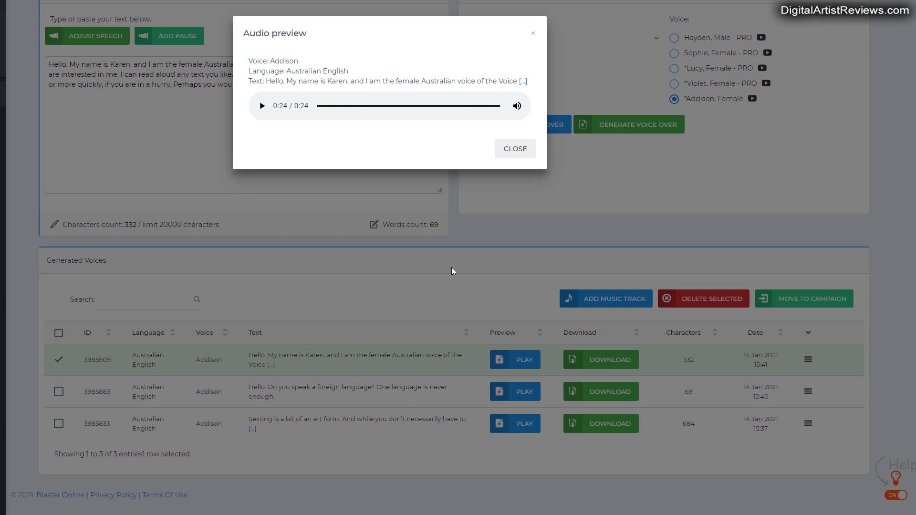
click(515, 148)
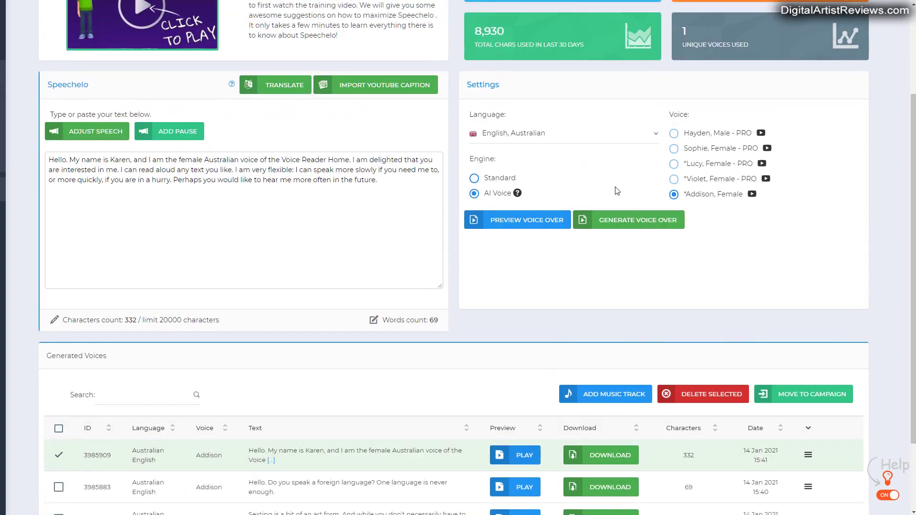
scroll(569, 202, up, 3)
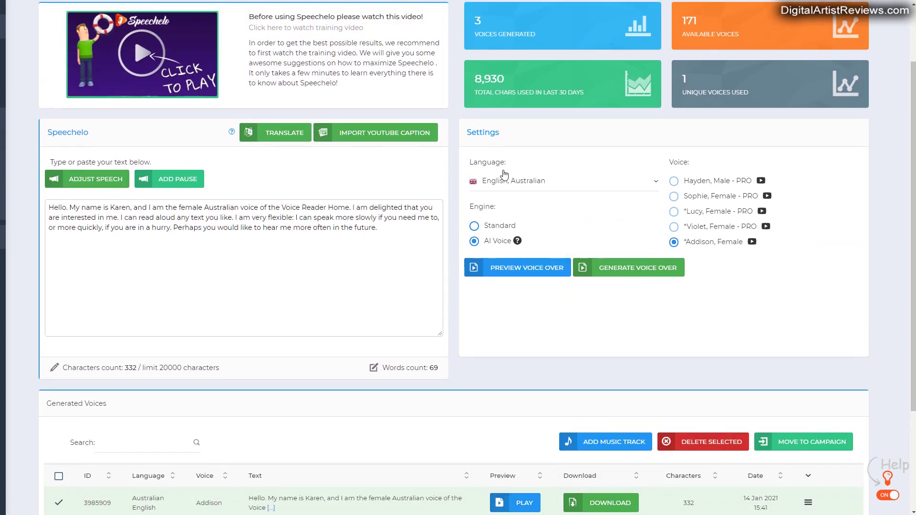
Step: Generate a US English AI voiceover in friendly tone (Billy Joey) of the Karen paragraph
click(655, 184)
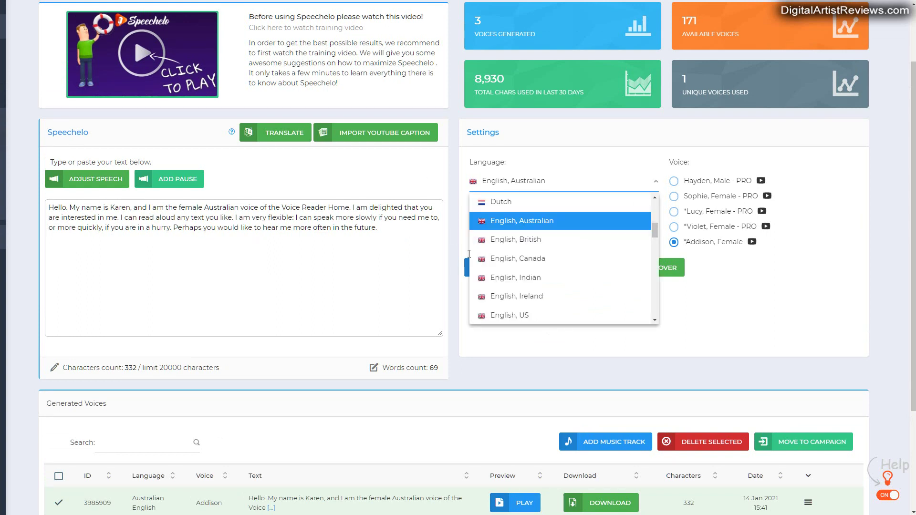
mouse_move(654, 229)
mouse_down()
mouse_move(654, 221)
mouse_move(659, 282)
mouse_move(657, 233)
mouse_up()
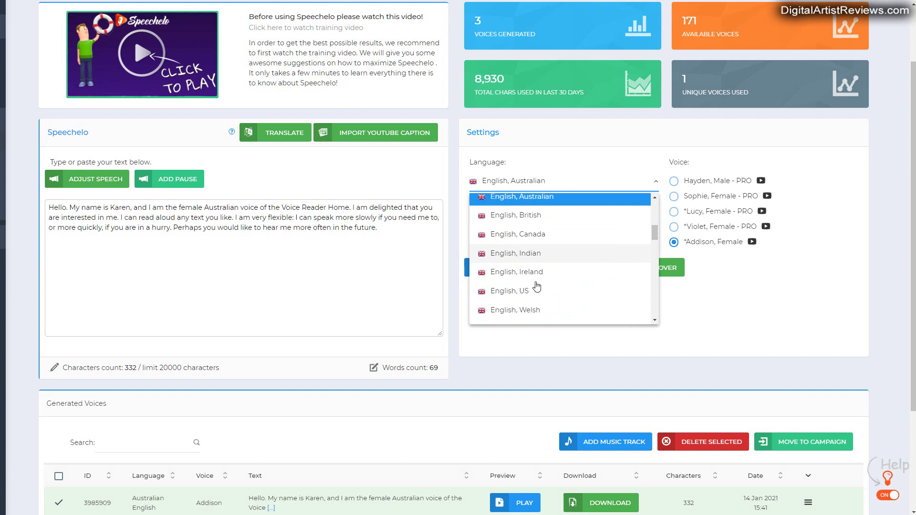
click(509, 291)
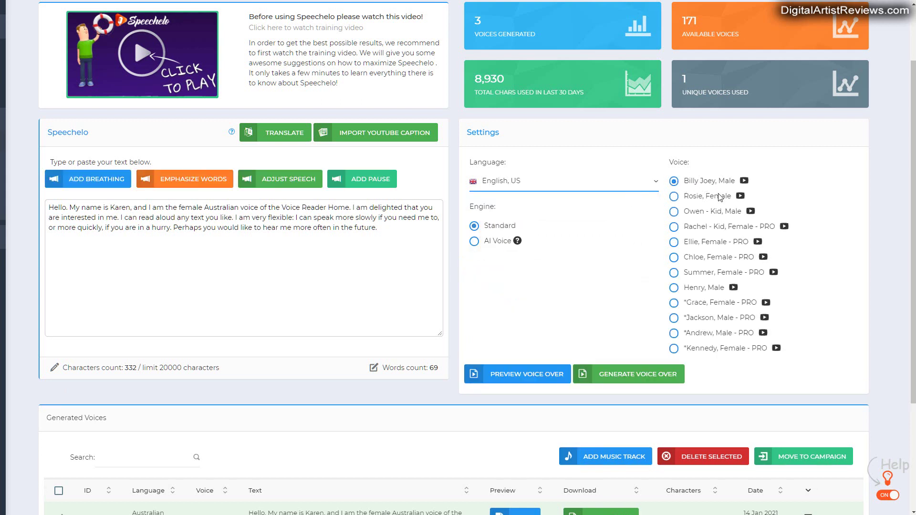
click(473, 241)
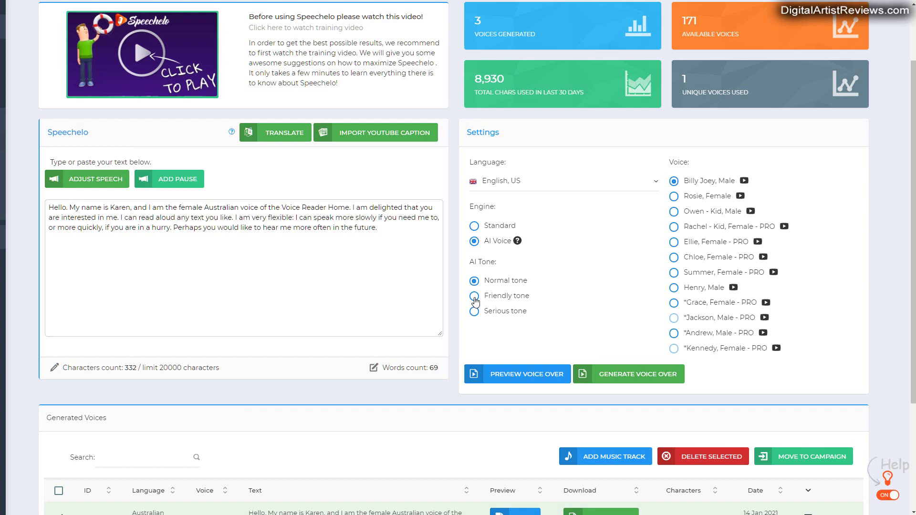
click(474, 296)
click(623, 373)
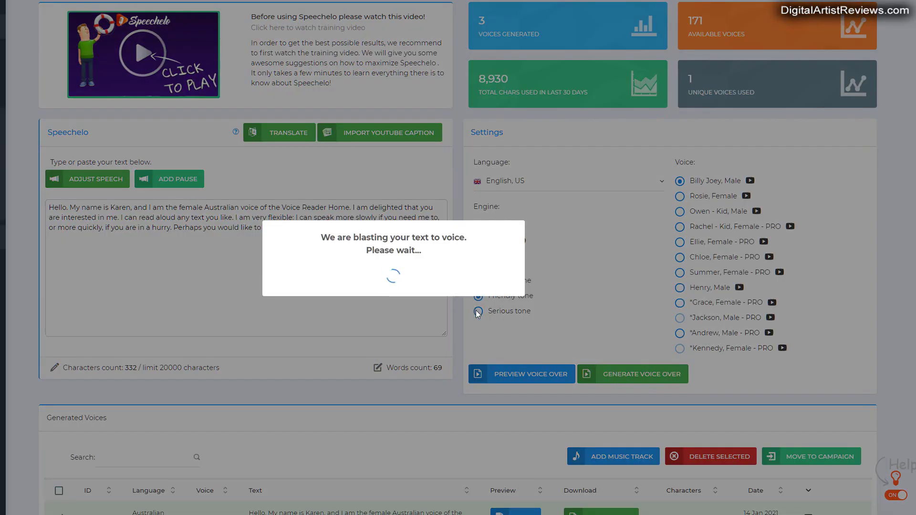
click(393, 303)
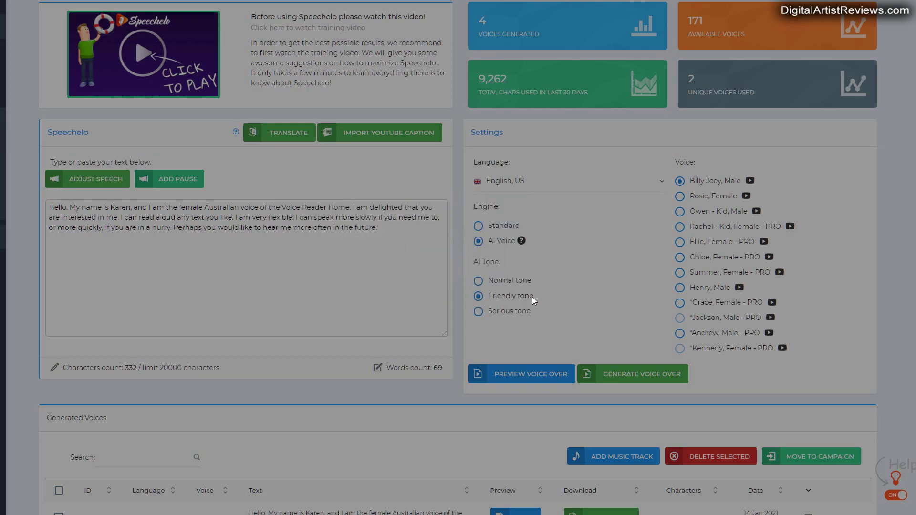
scroll(532, 297, down, 3)
scroll(532, 297, down, 3)
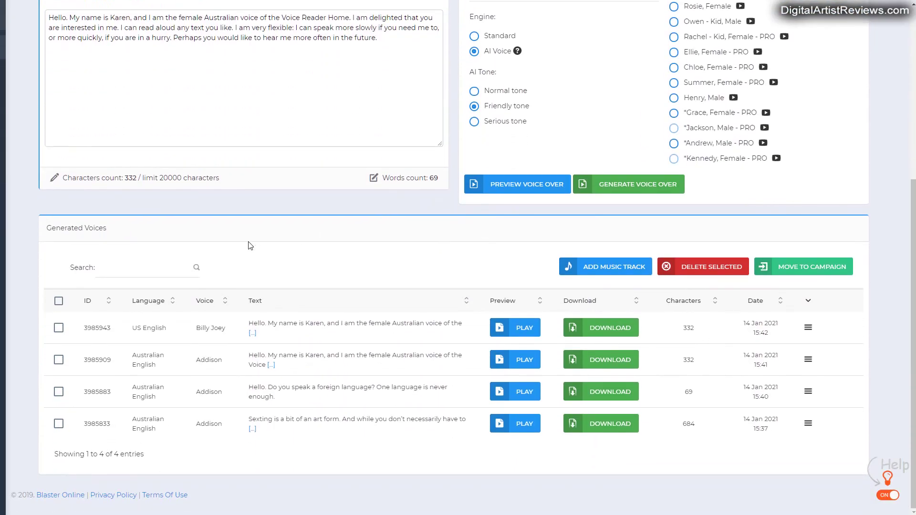
click(524, 332)
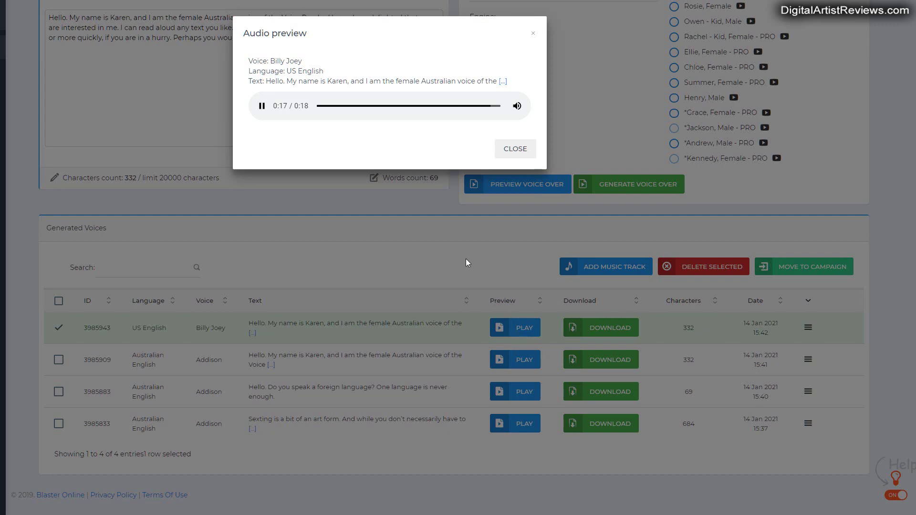
click(516, 149)
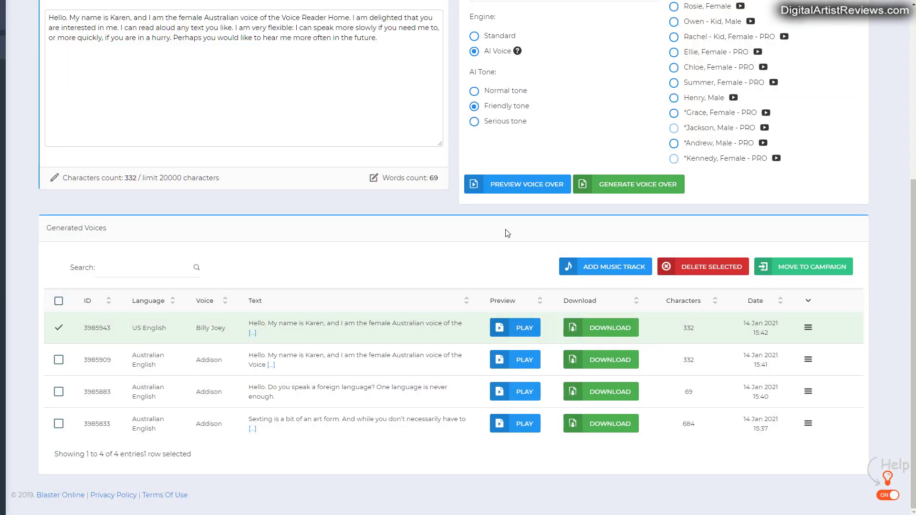
scroll(505, 233, up, 3)
scroll(506, 286, up, 3)
scroll(494, 358, up, 2)
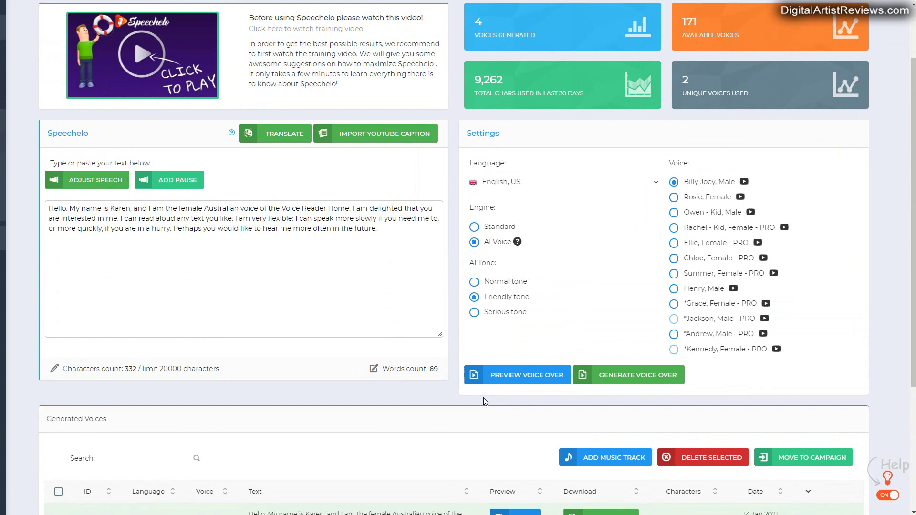
scroll(483, 397, up, 3)
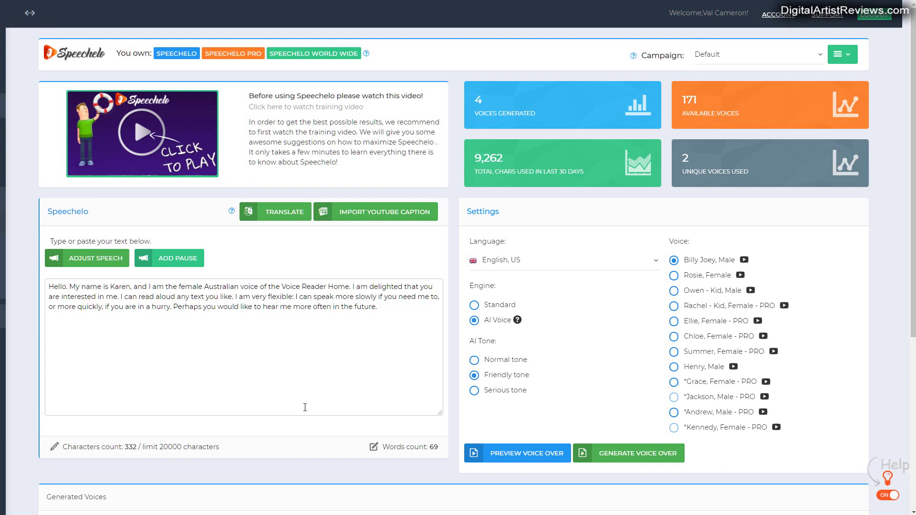
Step: Switch to Swedish with AI Voice (Barbara) and clear the old English paragraph
click(656, 260)
drag(657, 319, 656, 381)
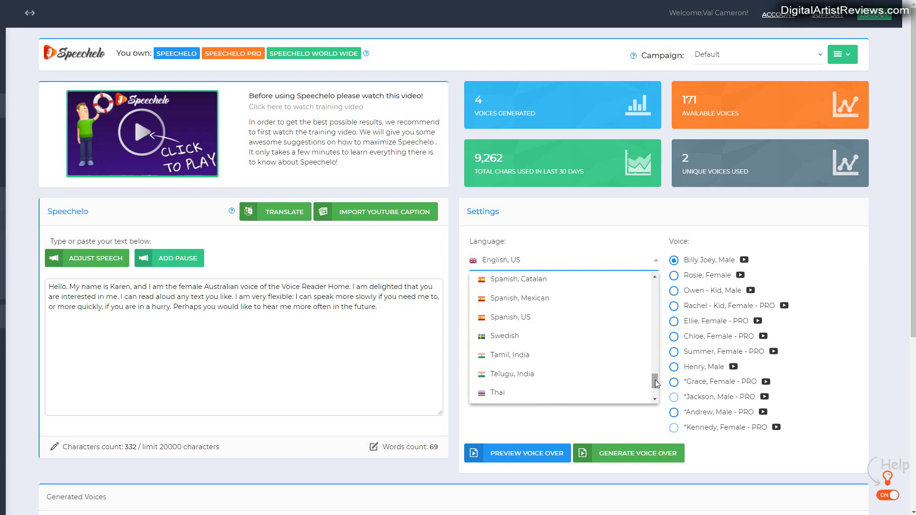
click(503, 336)
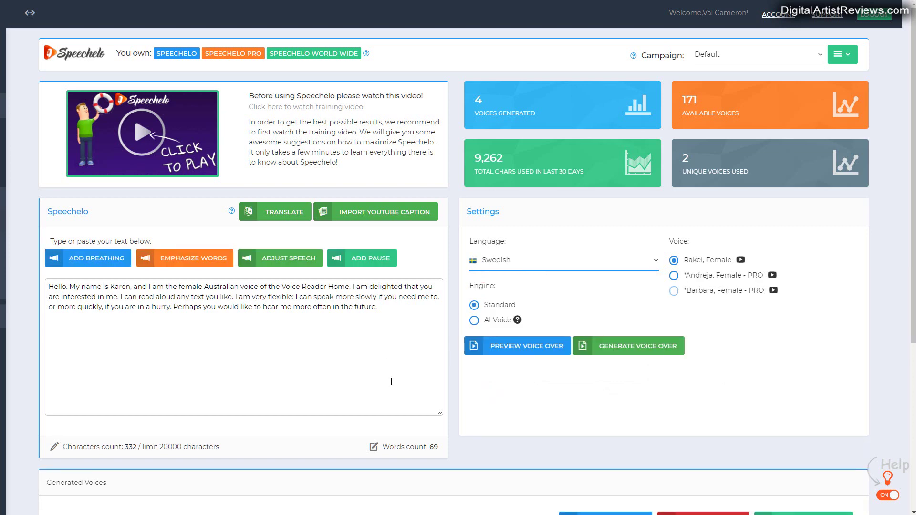
click(474, 320)
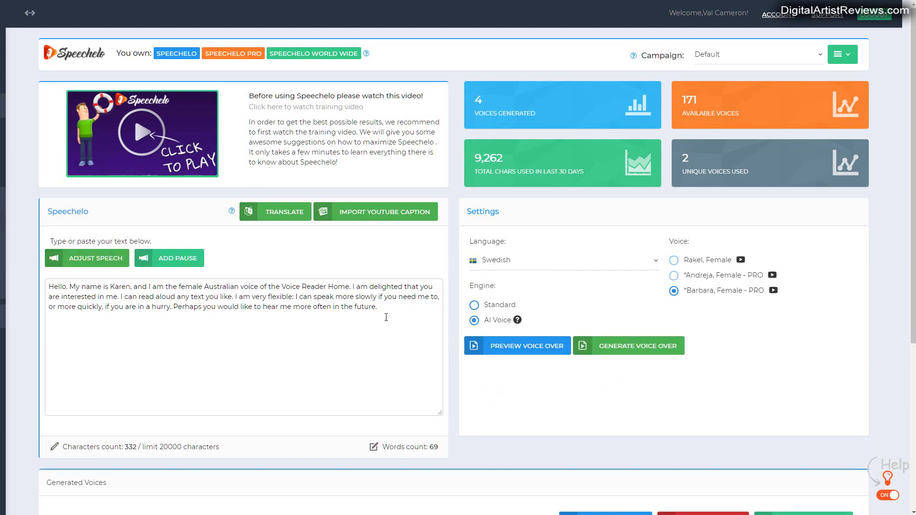
drag(386, 318, 46, 300)
key(Delete)
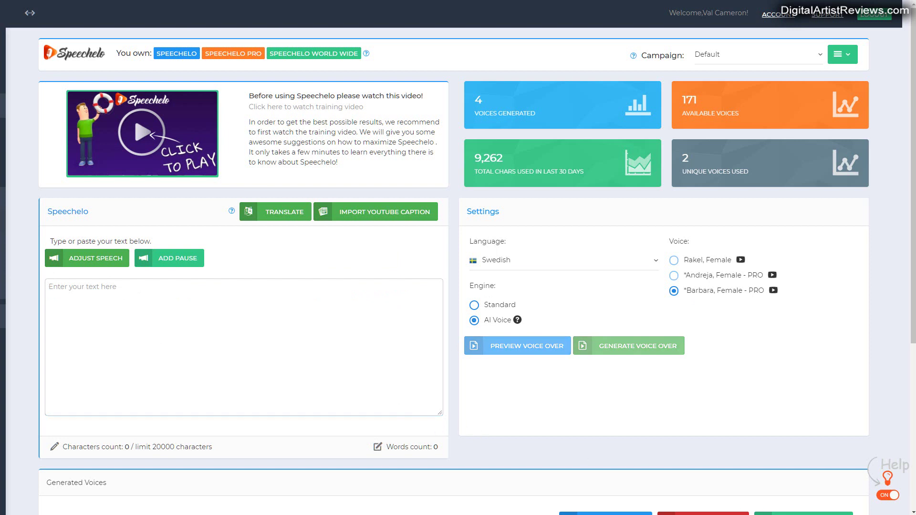
text(Hej där, skulle du vilja ha lite kaffe?)
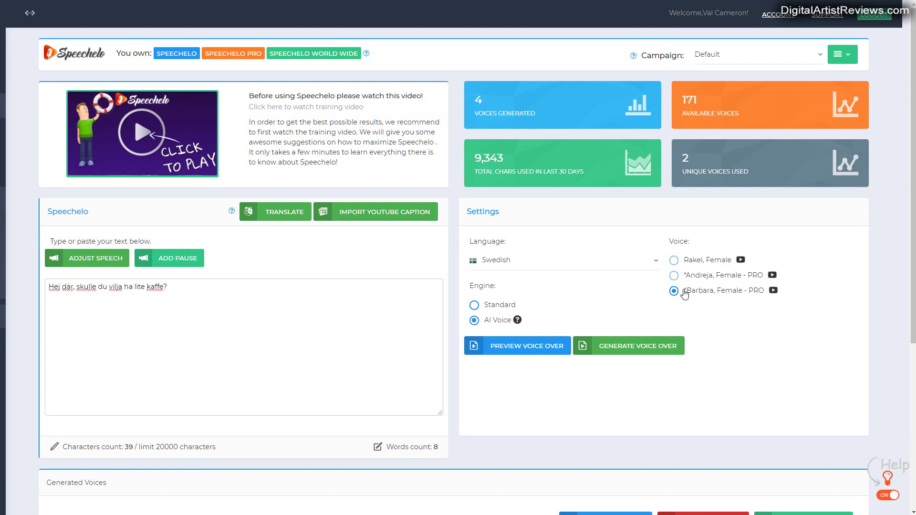
Step: Preview the Swedish sentence, then generate the Barbara voiceover and dismiss the confirmation
click(510, 350)
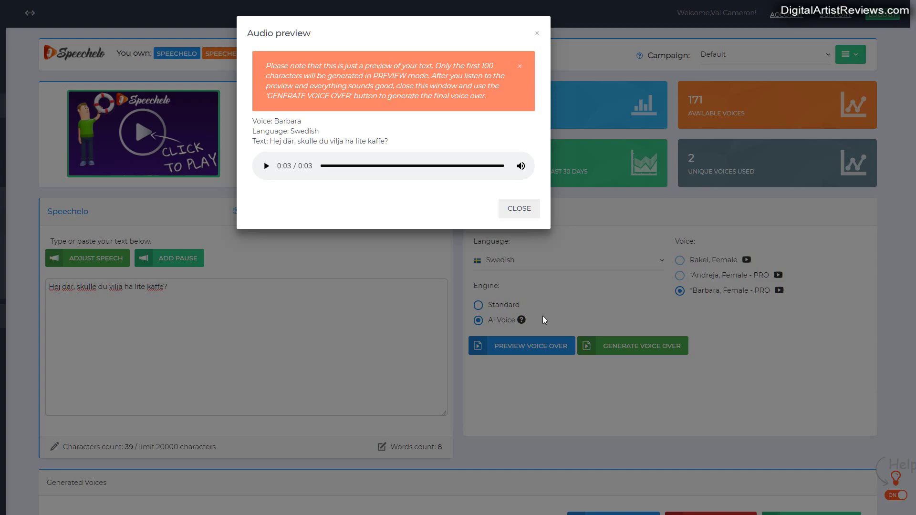
click(519, 209)
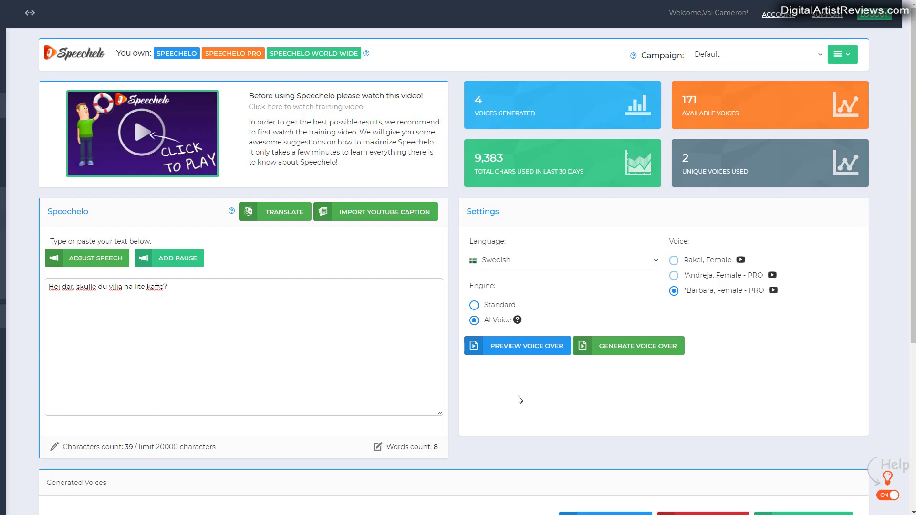
click(625, 346)
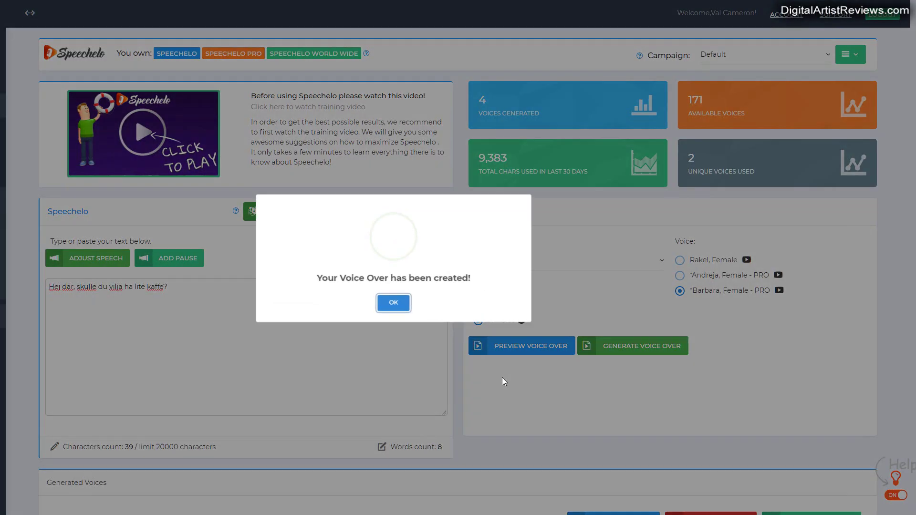
click(394, 301)
scroll(458, 323, down, 4)
scroll(458, 323, down, 2)
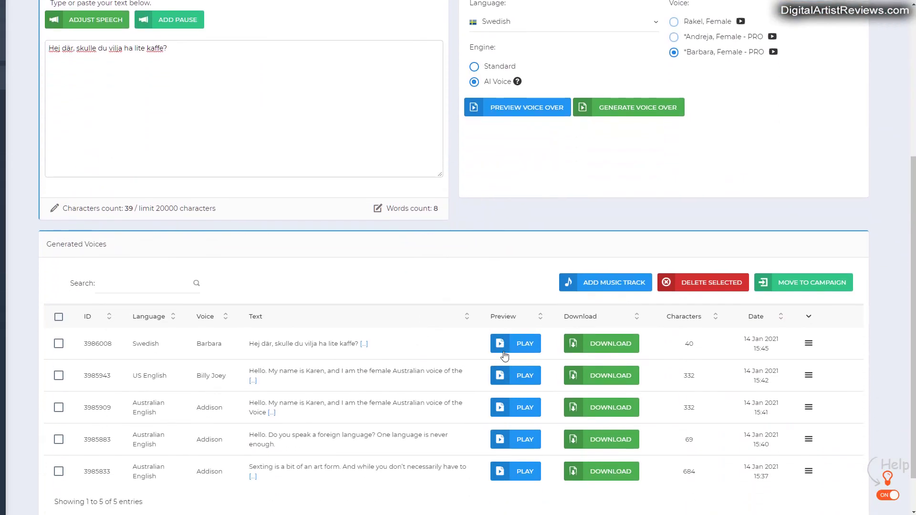
Step: Listen to the new Swedish Barbara voiceover in Generated Voices, bringing the count to 5
click(515, 344)
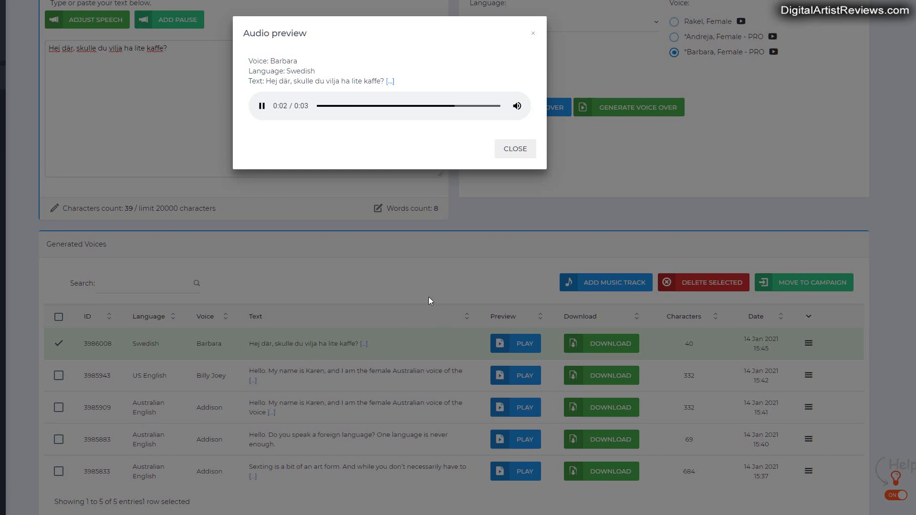
click(514, 148)
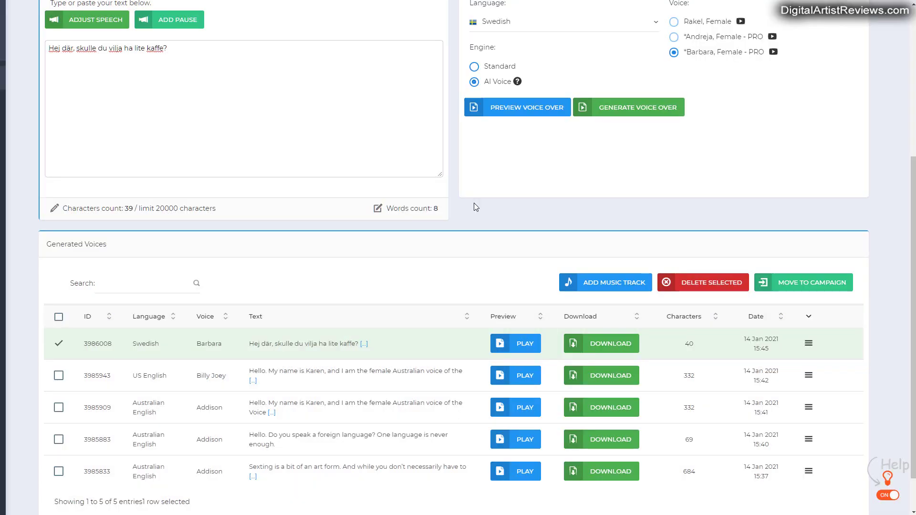
scroll(473, 202, up, 5)
scroll(262, 285, up, 3)
scroll(262, 284, up, 2)
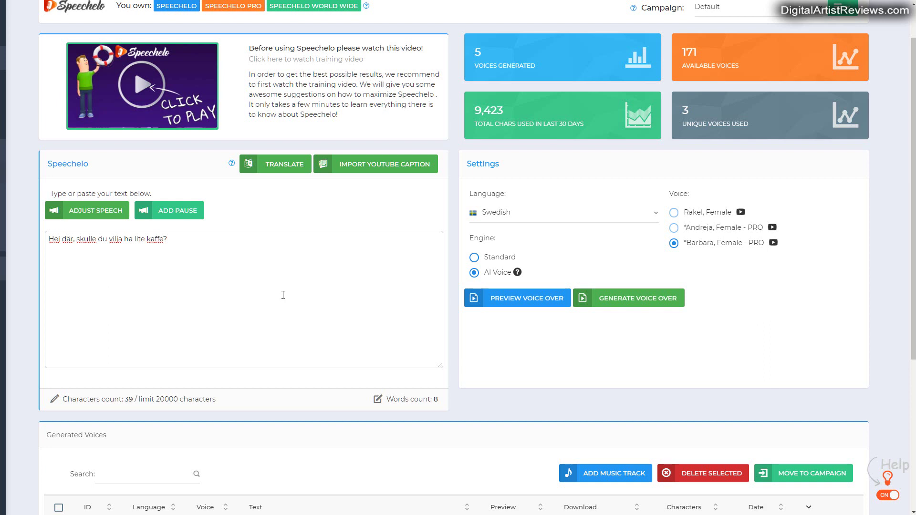
scroll(262, 259, up, 2)
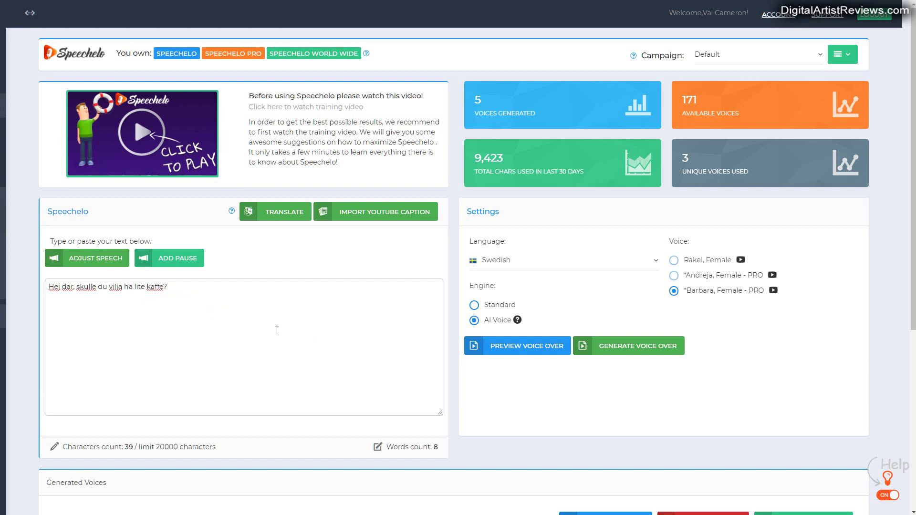
click(100, 259)
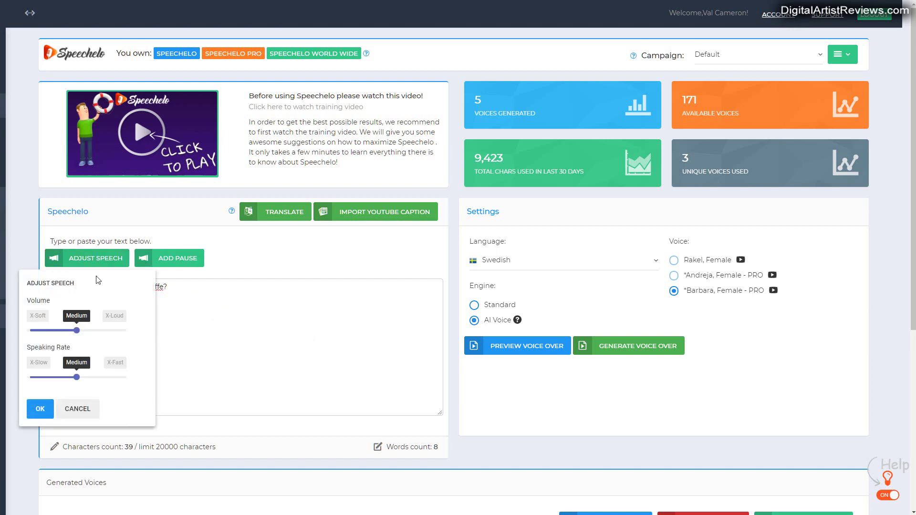
click(77, 418)
click(473, 304)
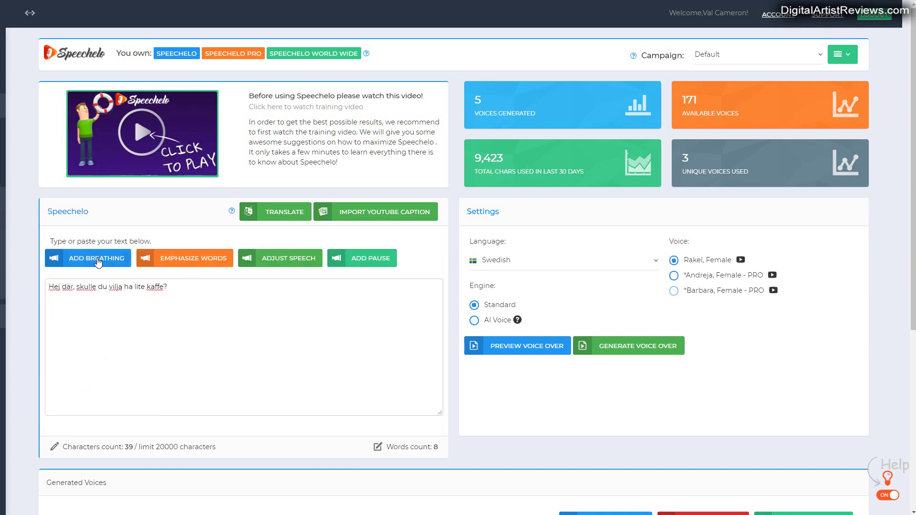
click(175, 286)
drag(175, 286, 42, 292)
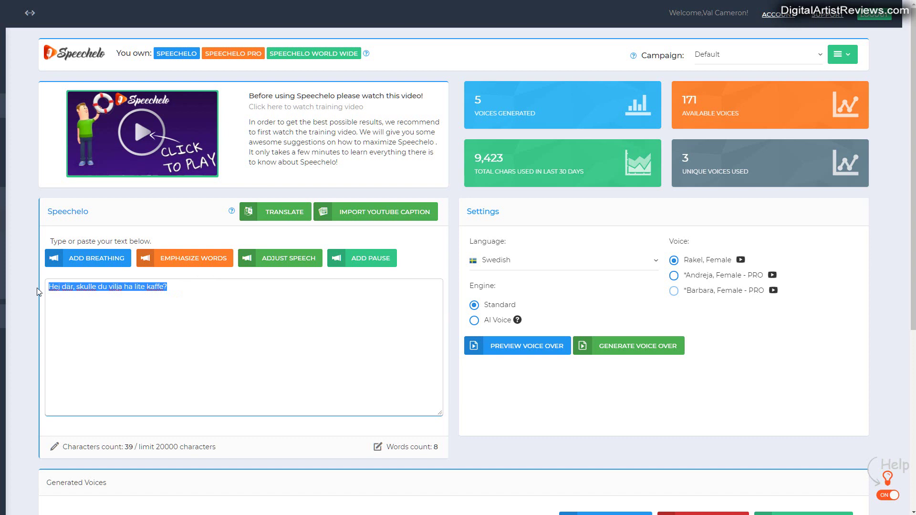
click(93, 259)
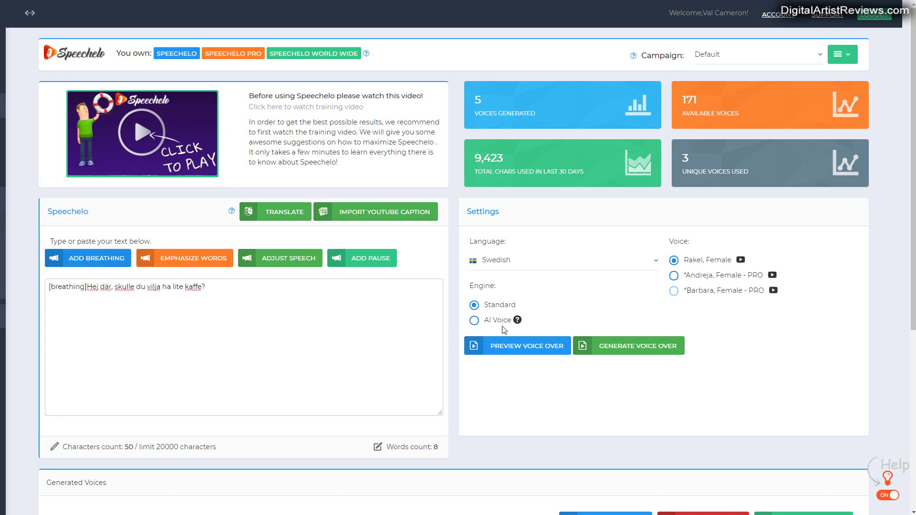
click(474, 320)
click(367, 311)
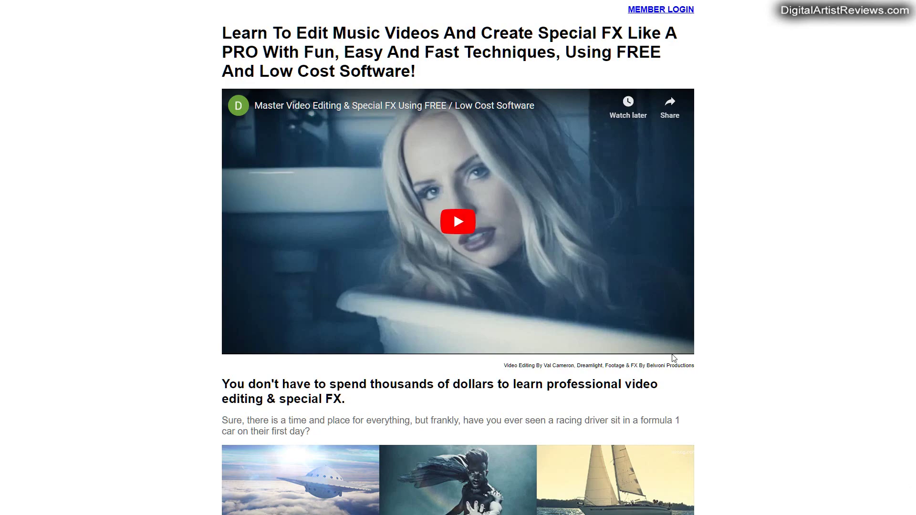
scroll(745, 372, down, 3)
scroll(752, 364, down, 3)
scroll(752, 365, down, 5)
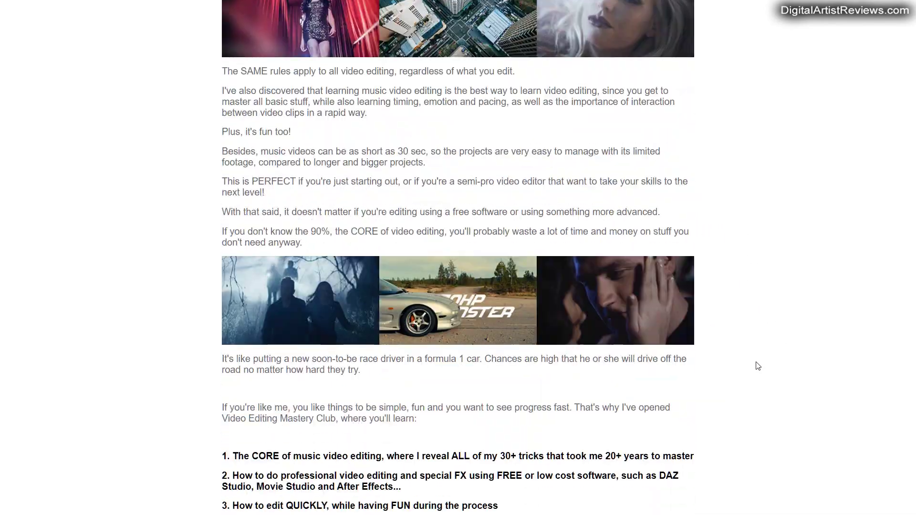
scroll(752, 365, down, 5)
scroll(752, 365, down, 5)
scroll(755, 365, down, 4)
scroll(757, 365, down, 5)
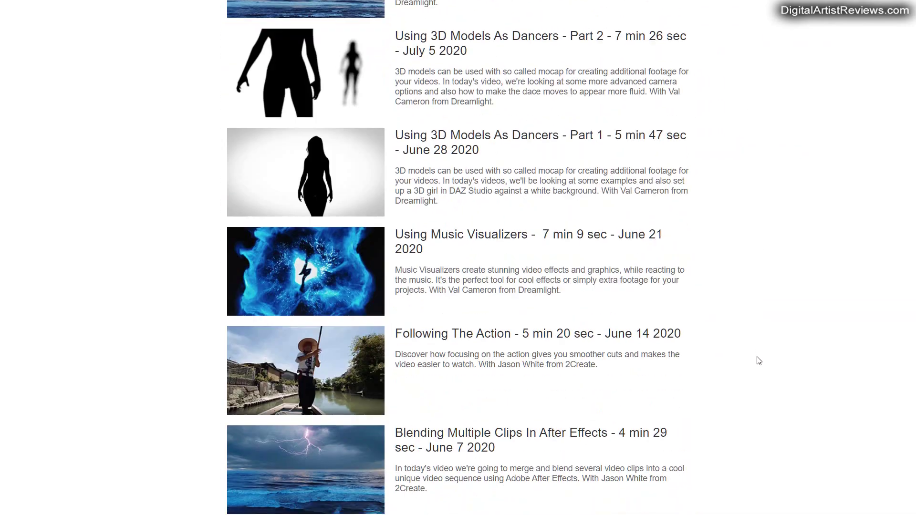
scroll(757, 365, down, 4)
scroll(757, 362, down, 5)
scroll(759, 358, down, 4)
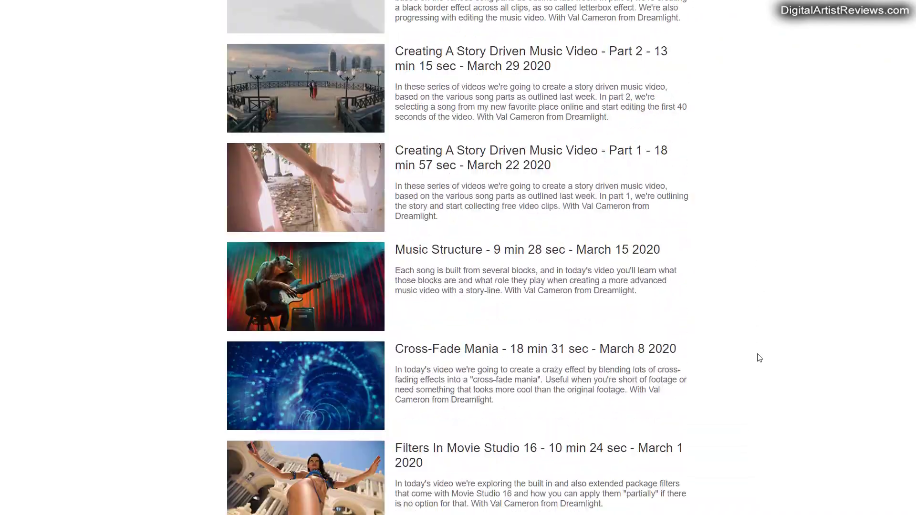
scroll(760, 358, down, 5)
scroll(759, 358, down, 5)
scroll(757, 360, down, 4)
scroll(757, 361, down, 4)
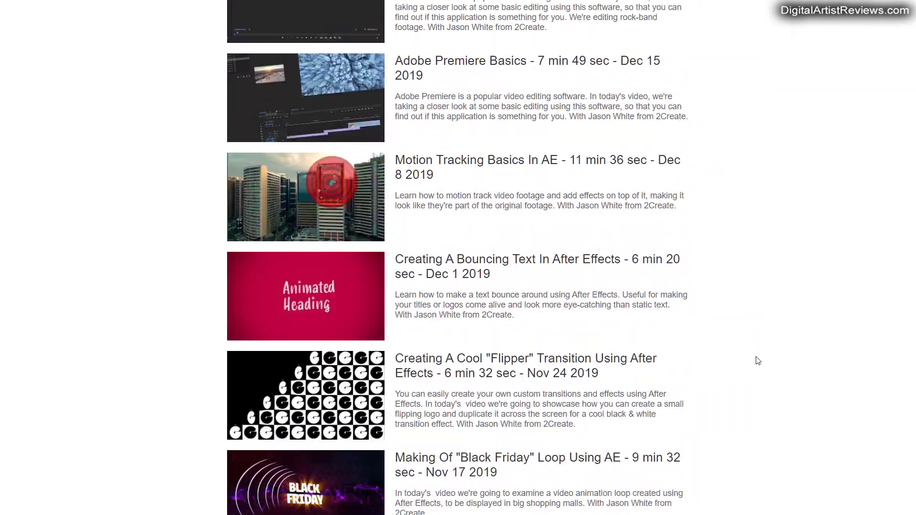
scroll(757, 361, down, 5)
scroll(757, 362, down, 5)
scroll(757, 362, down, 5)
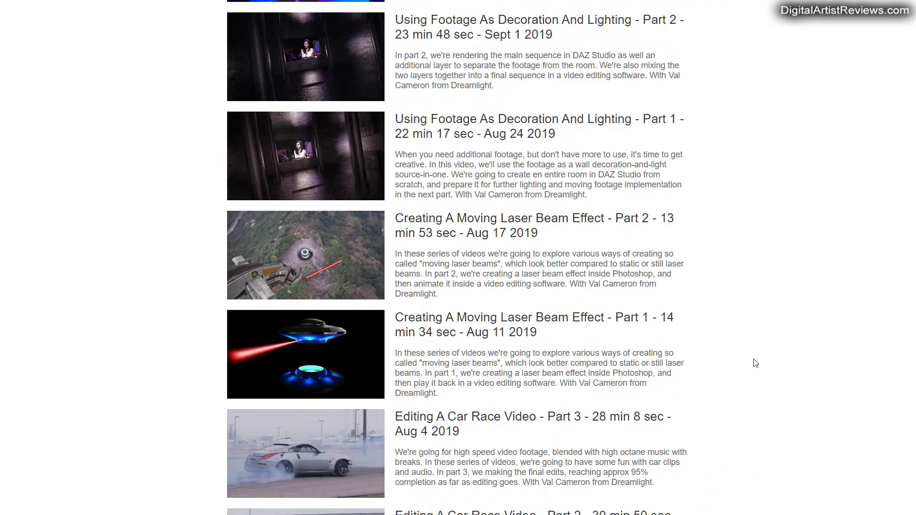
scroll(756, 364, down, 4)
scroll(758, 366, down, 4)
scroll(761, 369, down, 5)
scroll(755, 358, down, 5)
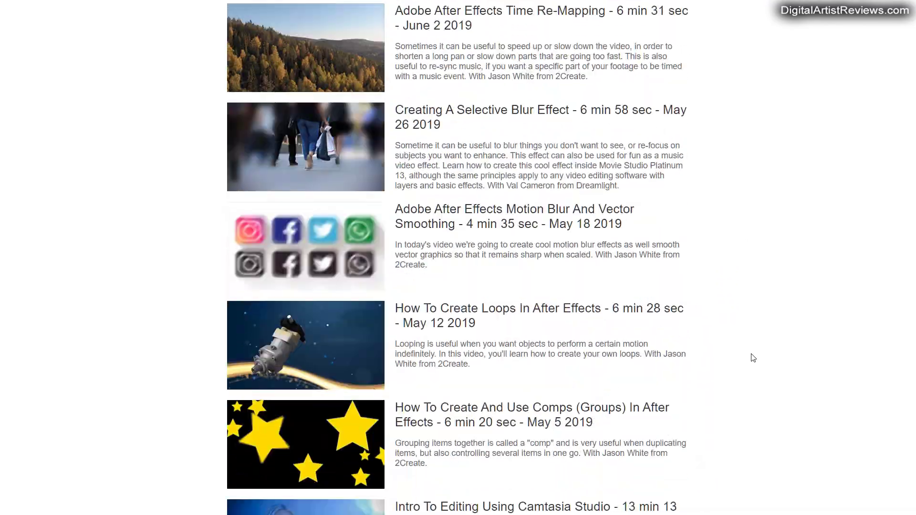
scroll(754, 359, down, 4)
scroll(752, 359, down, 5)
scroll(752, 358, down, 4)
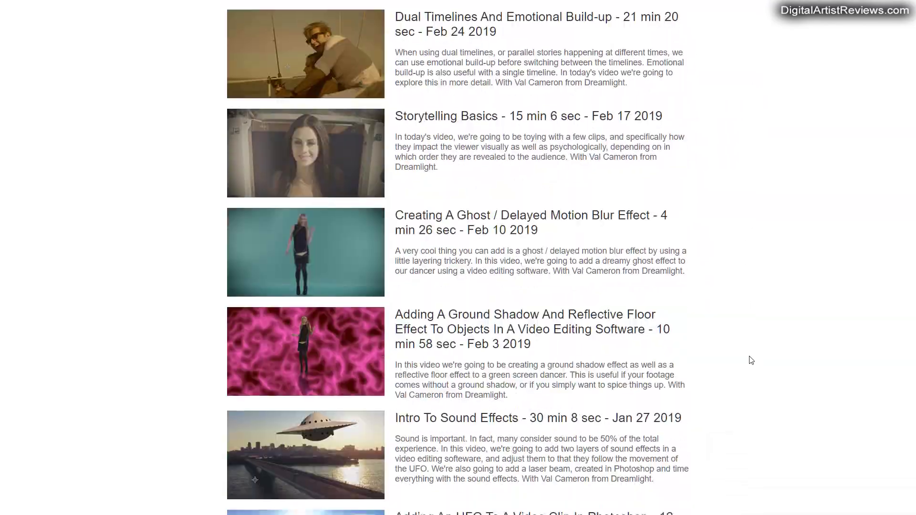
scroll(751, 361, down, 5)
scroll(750, 360, down, 5)
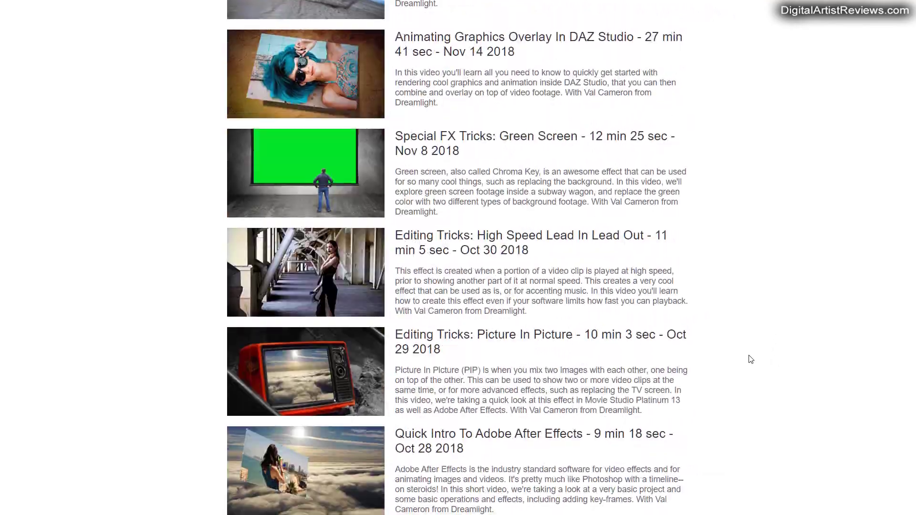
scroll(751, 360, down, 4)
scroll(751, 359, down, 5)
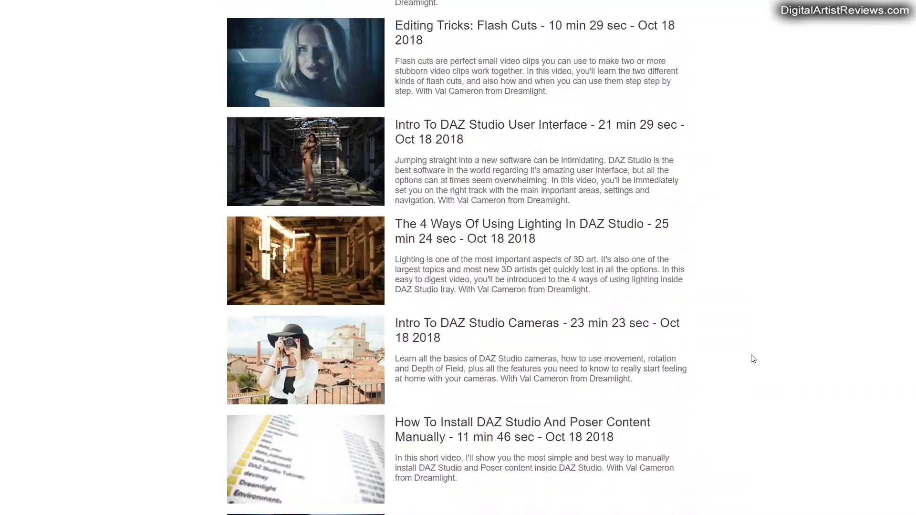
scroll(754, 365, down, 4)
scroll(760, 372, down, 4)
scroll(765, 370, down, 4)
scroll(768, 370, down, 5)
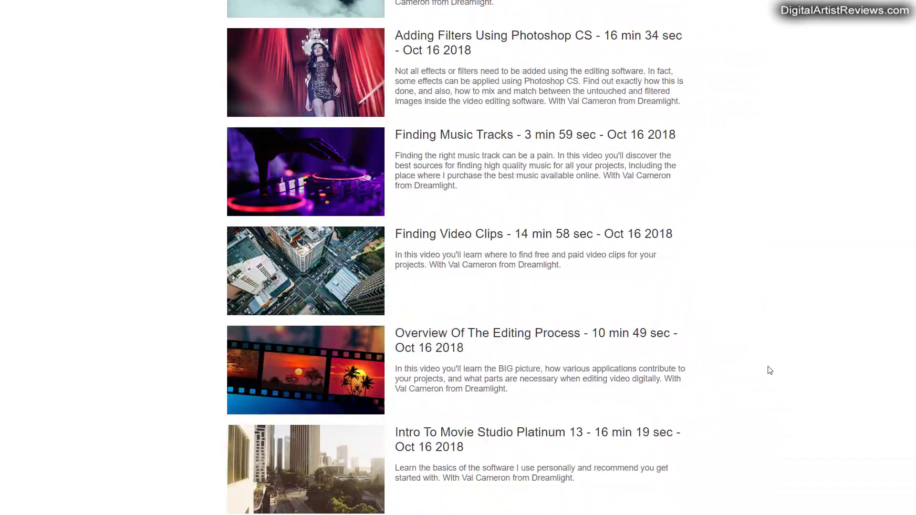
scroll(769, 370, down, 5)
scroll(769, 369, down, 5)
scroll(769, 369, down, 5)
scroll(769, 370, down, 3)
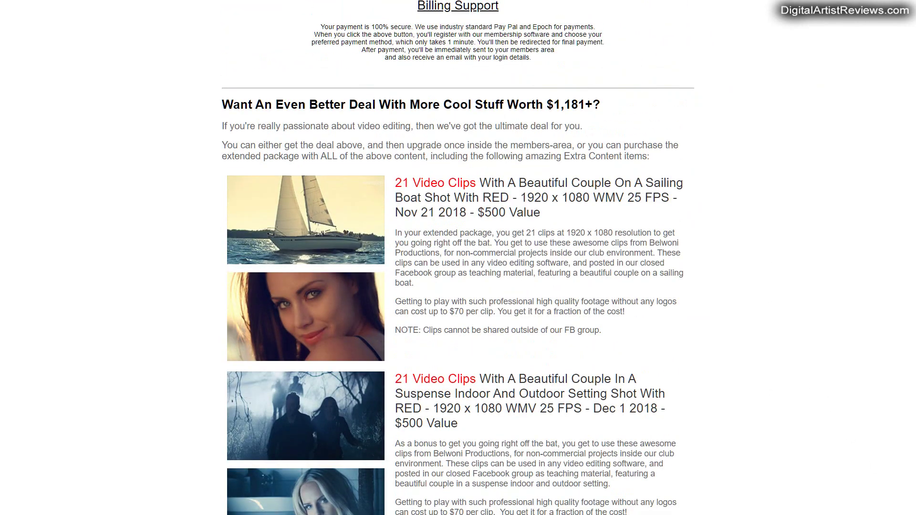
scroll(769, 370, down, 10)
scroll(170, 215, down, 2)
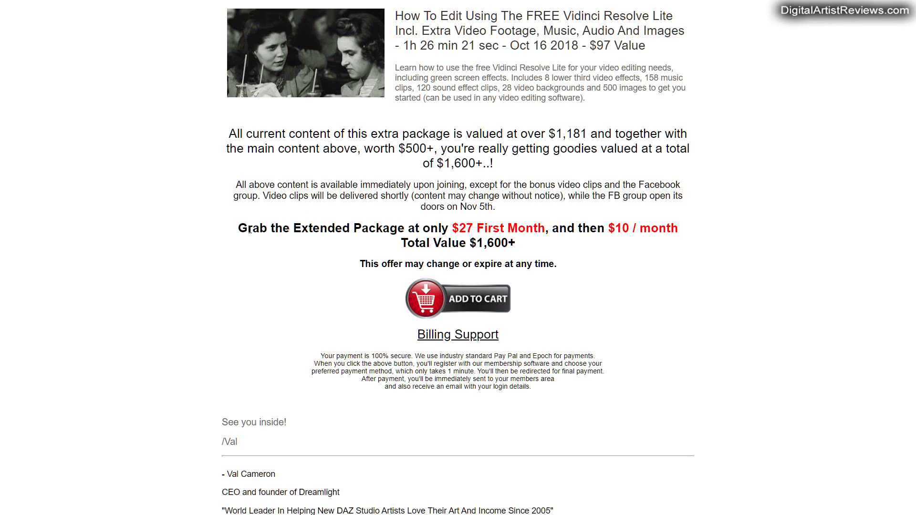
Step: Highlight the extended package price lines: $27 first month, then $10 / month
drag(239, 229, 386, 248)
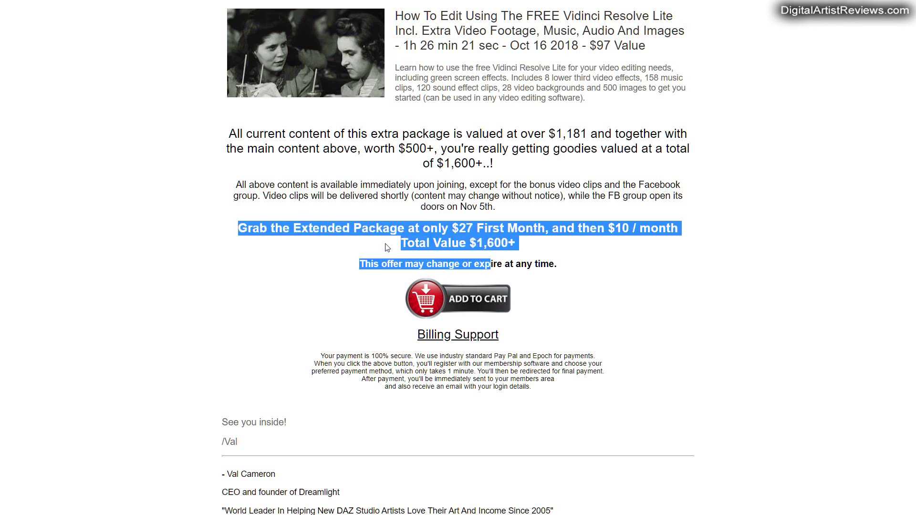
Step: Clear the highlighted price text on the offer page
click(335, 243)
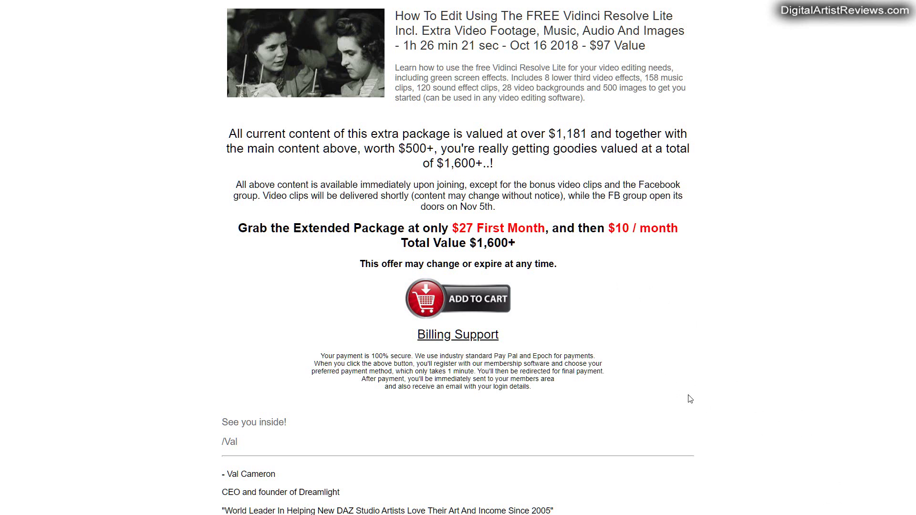
scroll(682, 378, up, 3)
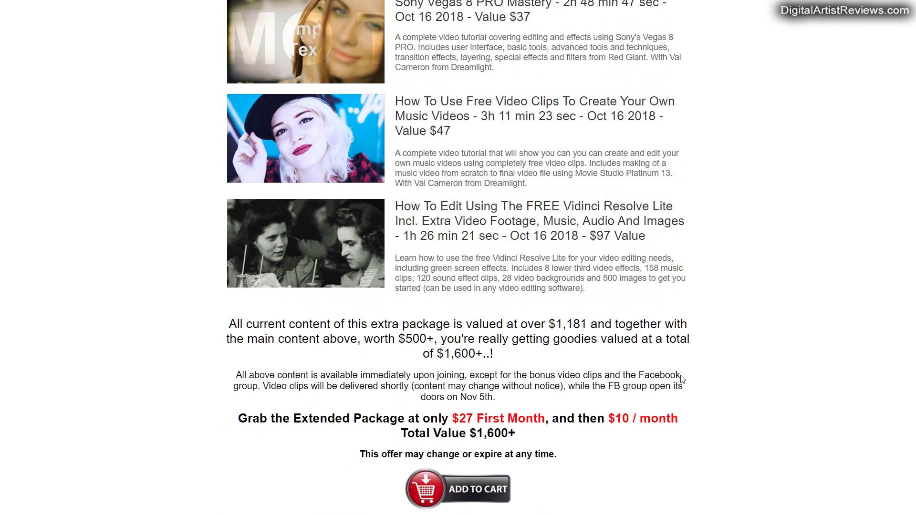
scroll(682, 378, up, 5)
scroll(682, 378, up, 5)
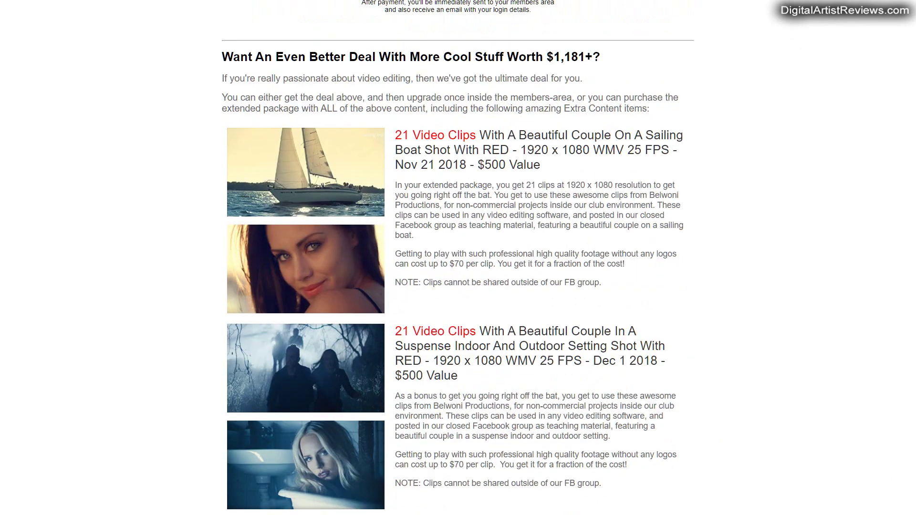
scroll(832, 367, up, 10)
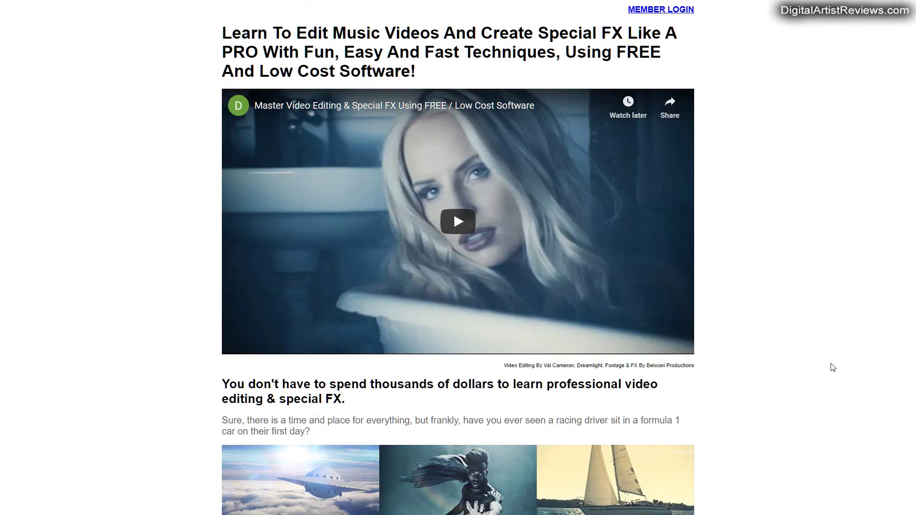